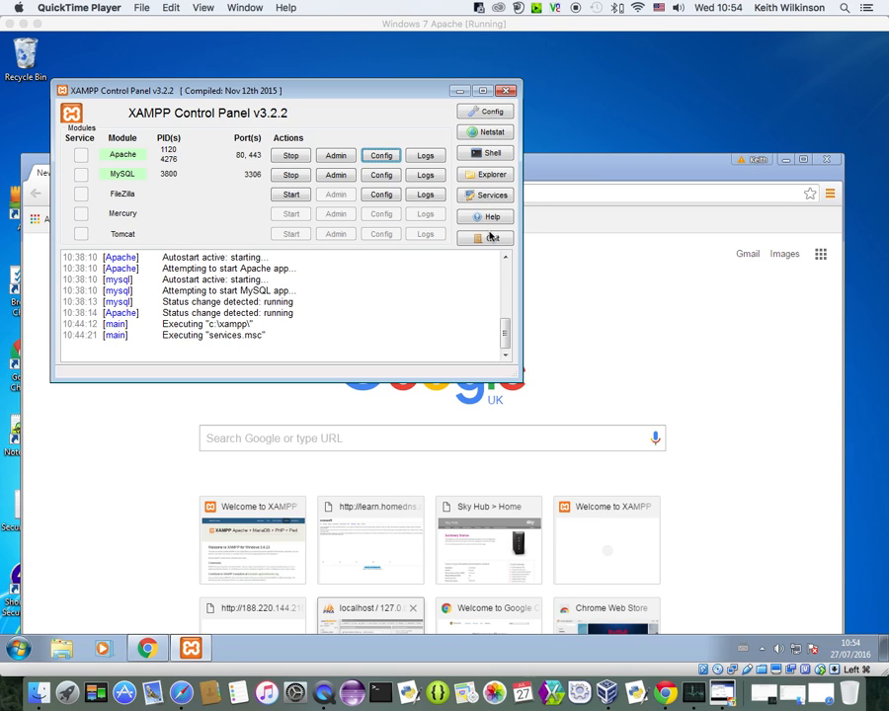
Choose notepad++ in C:\Program Files\Notepad++ as the editor in the XAMPP control panel configuration.
{"action": "left_click", "coordinate": [495, 115]}
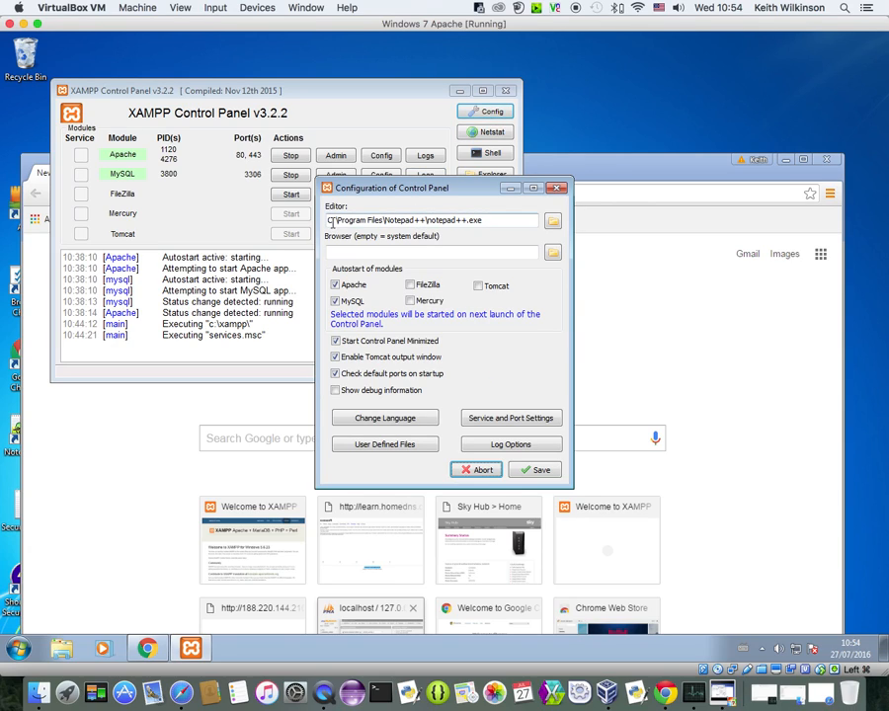
{"action": "left_click", "coordinate": [485, 221]}
{"action": "left_click_drag", "start_coordinate": [484, 221], "coordinate": [327, 221]}
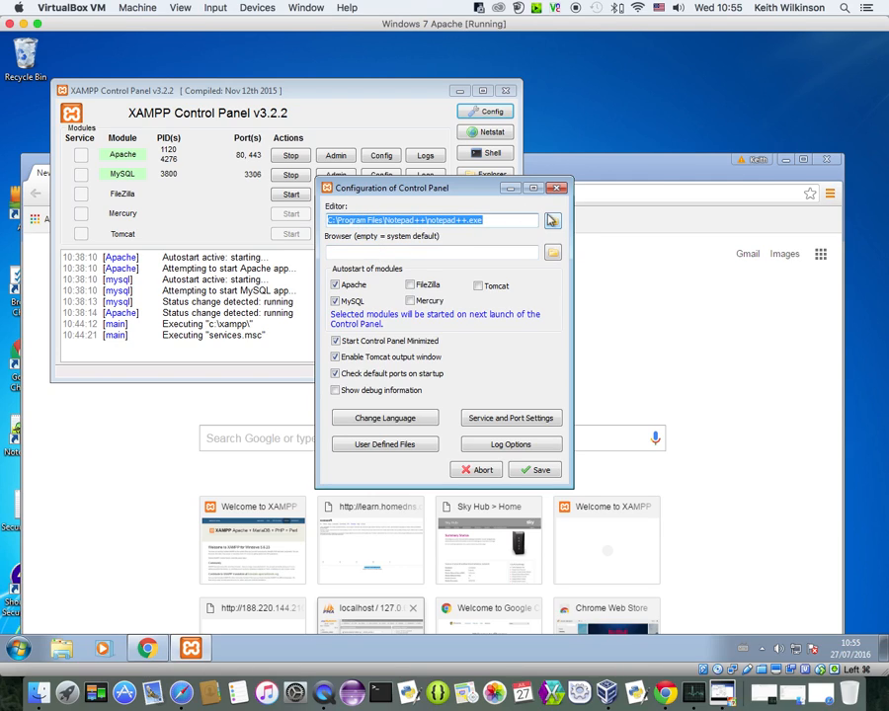
{"action": "left_click", "coordinate": [553, 221]}
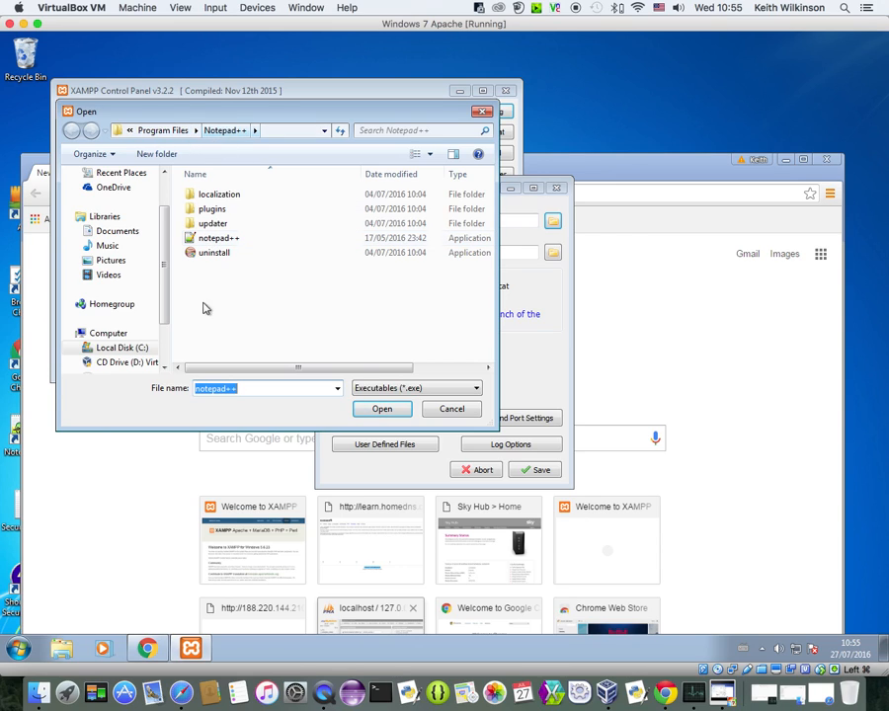
{"action": "left_click", "coordinate": [122, 349]}
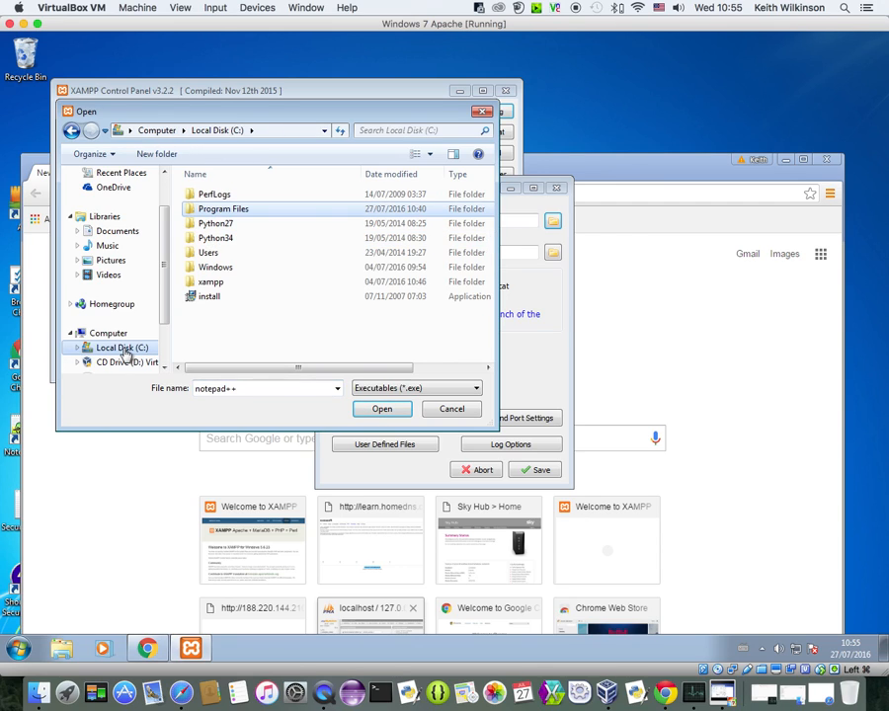
{"action": "double_click", "coordinate": [220, 204]}
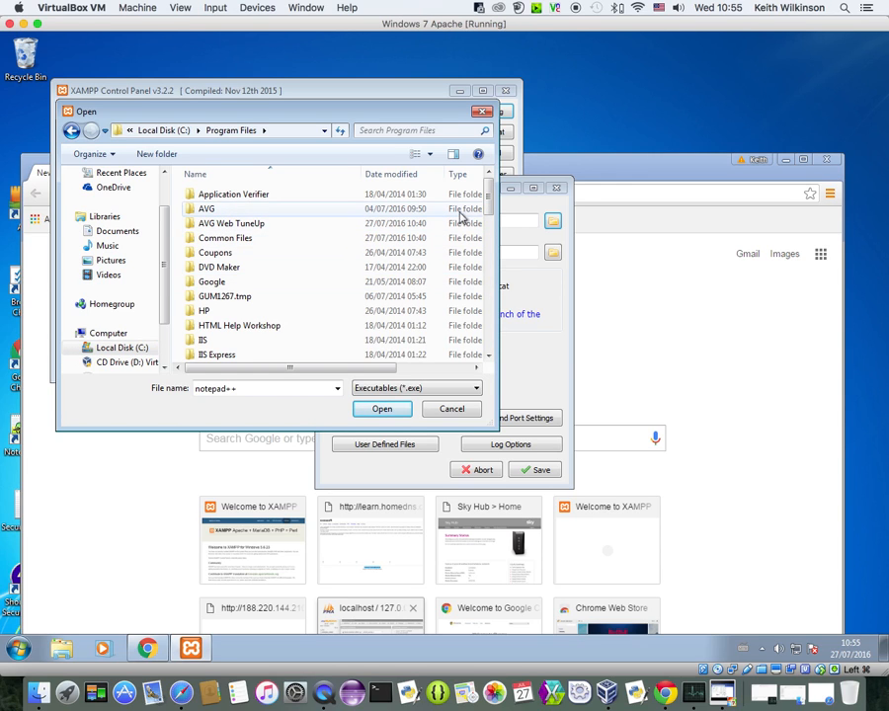
{"action": "left_click_drag", "start_coordinate": [491, 209], "coordinate": [491, 302]}
{"action": "double_click", "coordinate": [218, 290]}
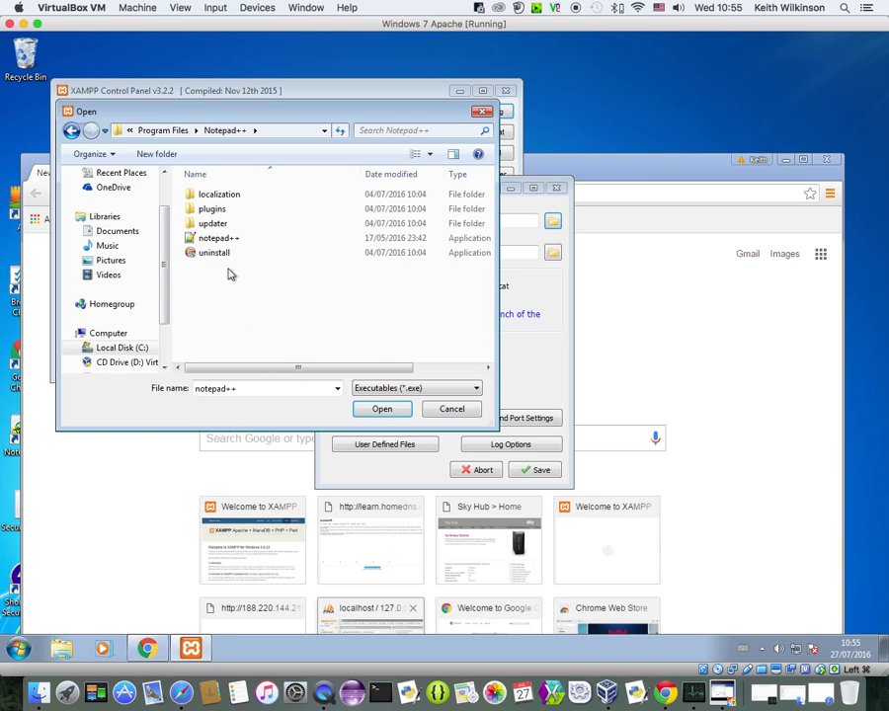
{"action": "left_click", "coordinate": [391, 414]}
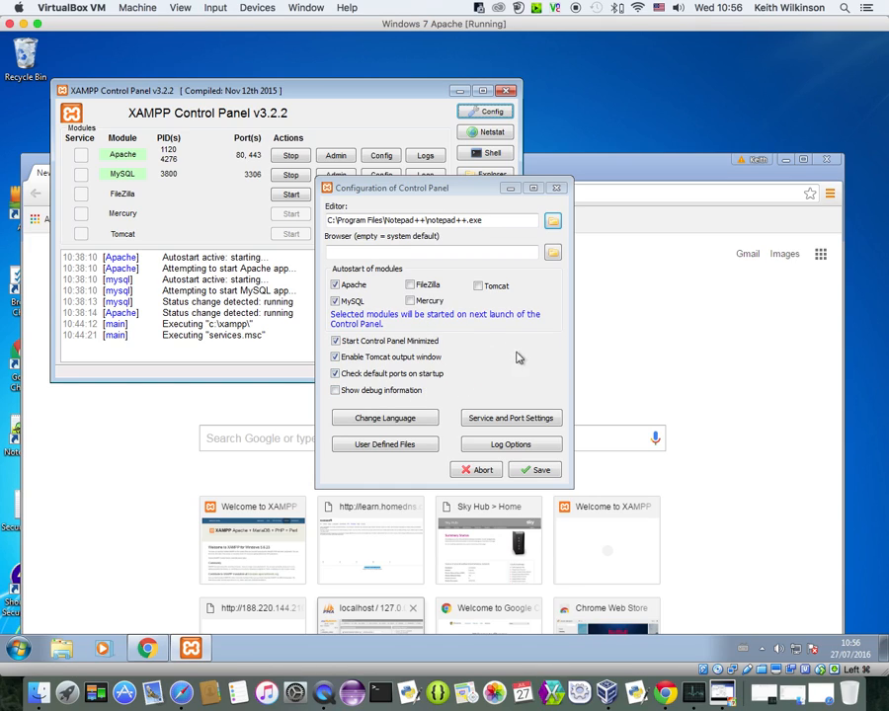
Review the service and port settings for Apache, MySQL, FileZilla, Mercury and Tomcat, and close the configuration without saving.
{"action": "left_click", "coordinate": [533, 423]}
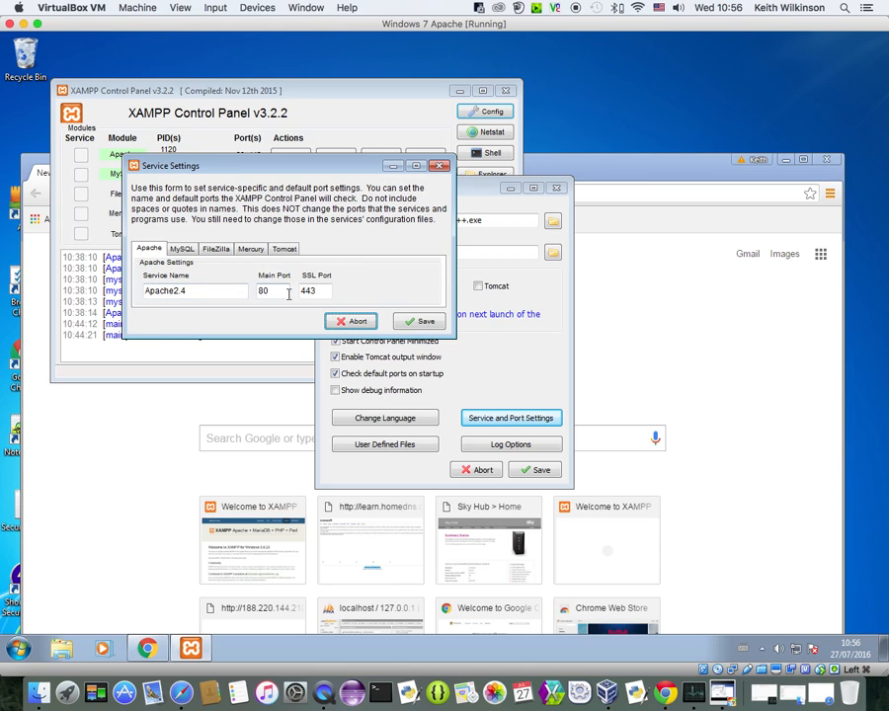
{"action": "left_click", "coordinate": [179, 250]}
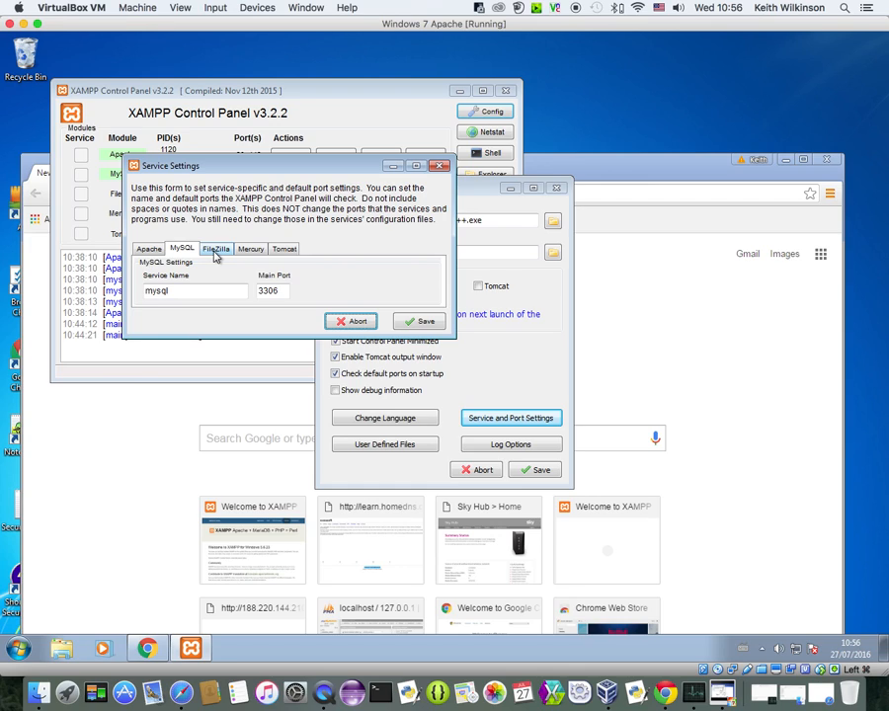
{"action": "left_click", "coordinate": [216, 250]}
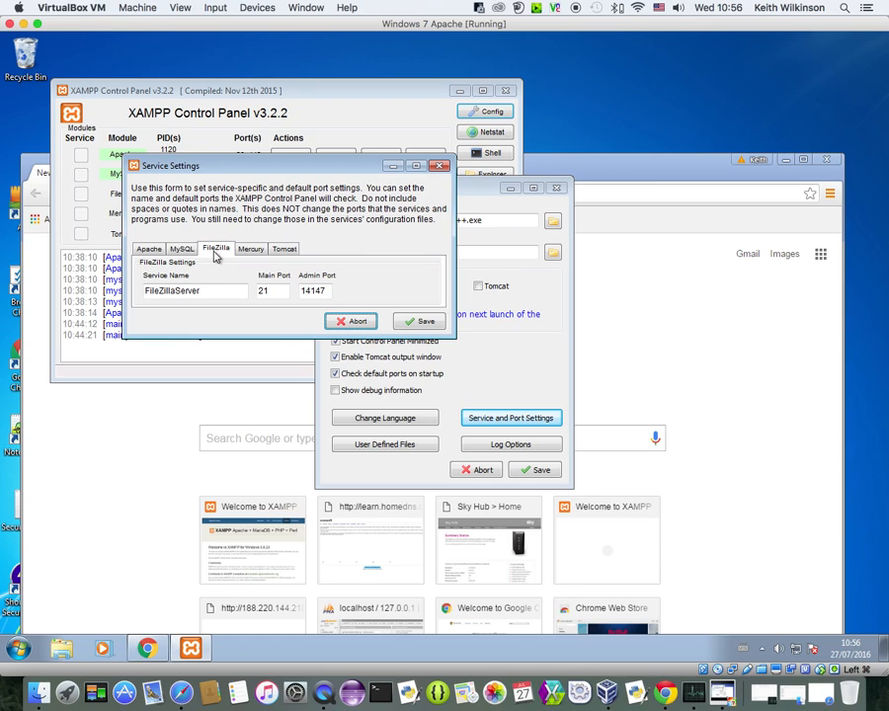
{"action": "double_click", "coordinate": [273, 291]}
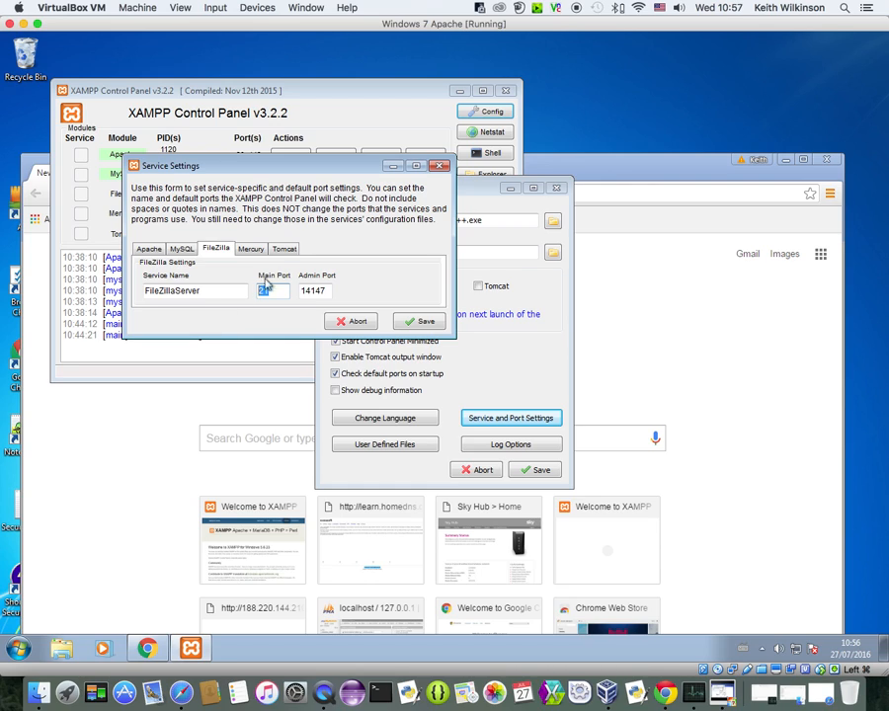
{"action": "left_click", "coordinate": [255, 250]}
{"action": "left_click", "coordinate": [284, 250]}
{"action": "left_click", "coordinate": [251, 249]}
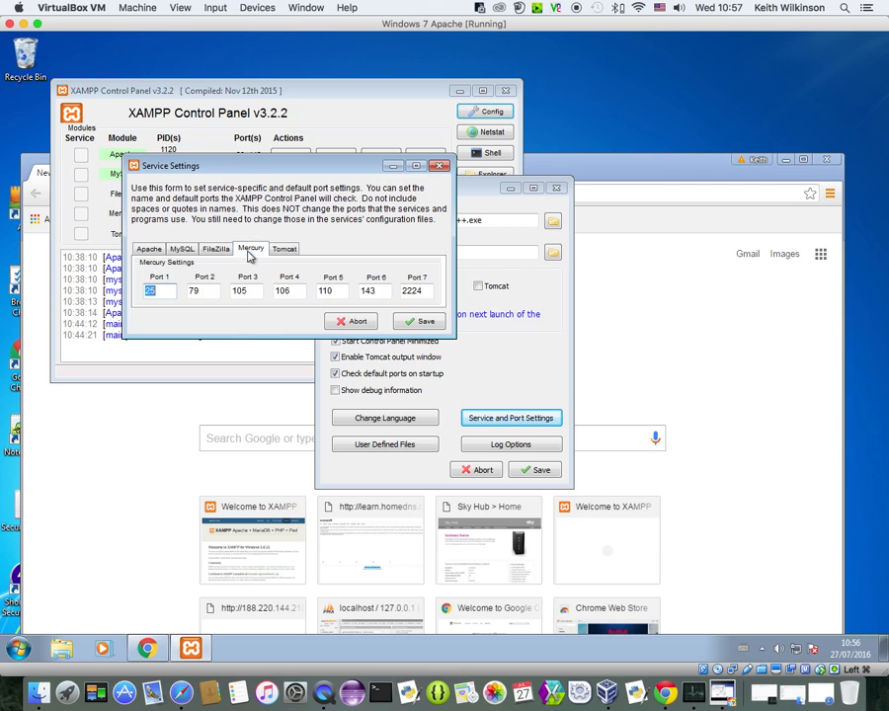
{"action": "left_click", "coordinate": [343, 323]}
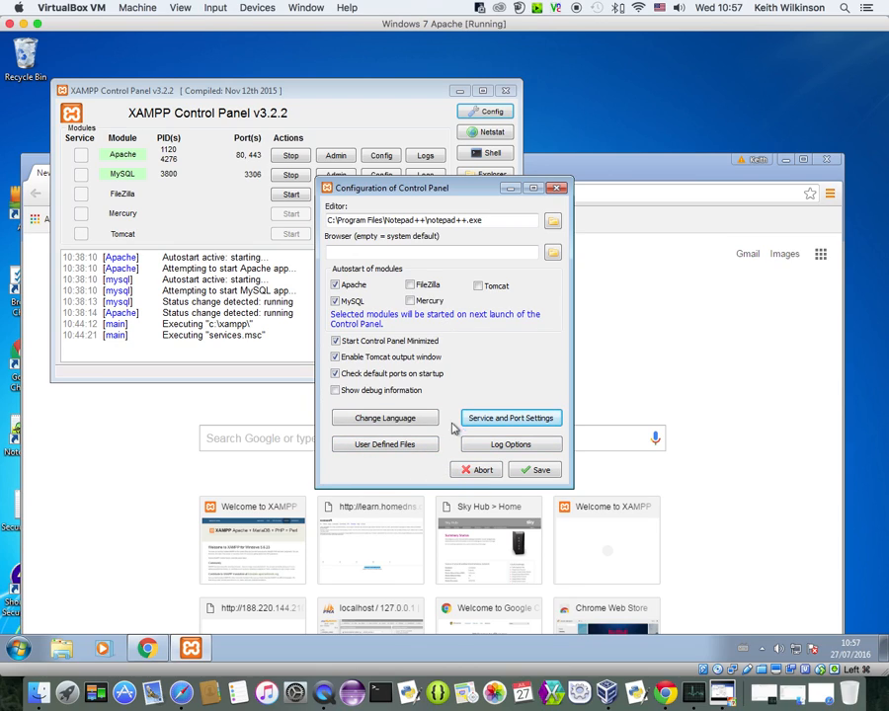
{"action": "left_click", "coordinate": [481, 470]}
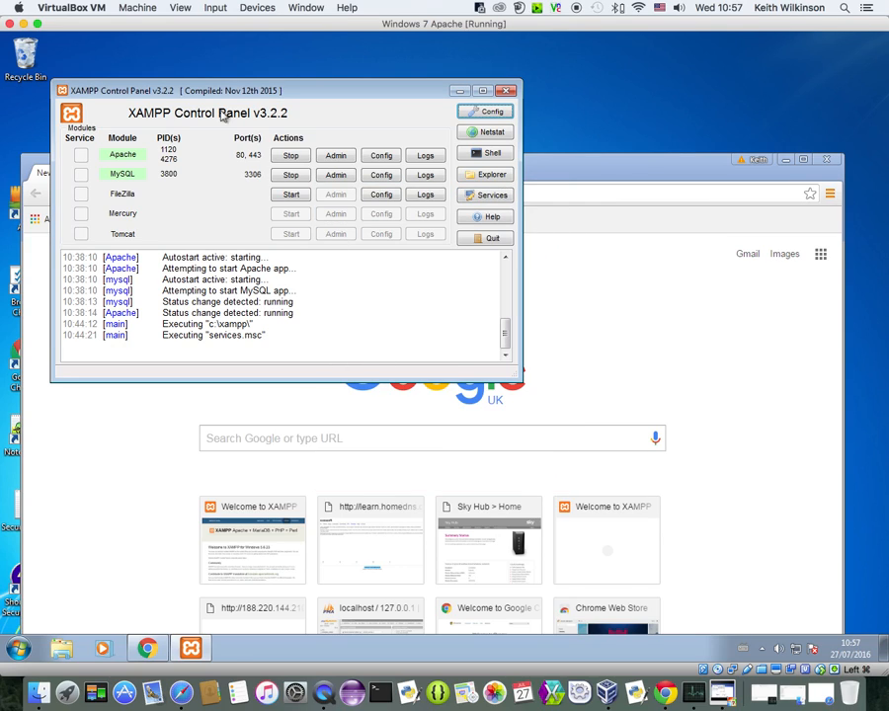
Inspect the TCP listening sockets in Netstat, and briefly open the XAMPP command shell.
{"action": "left_click", "coordinate": [493, 134]}
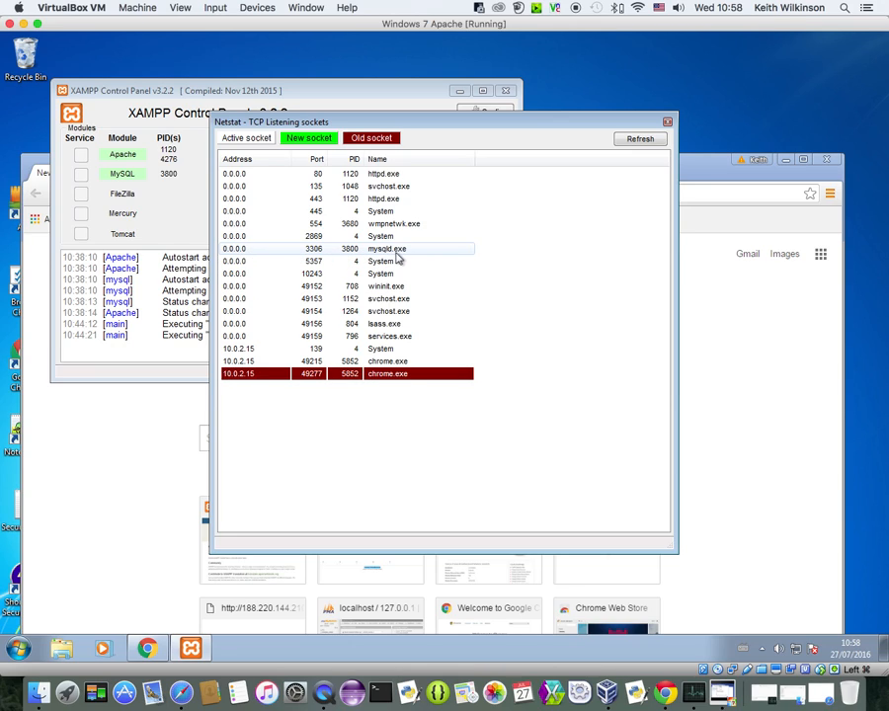
{"action": "left_click", "coordinate": [667, 124]}
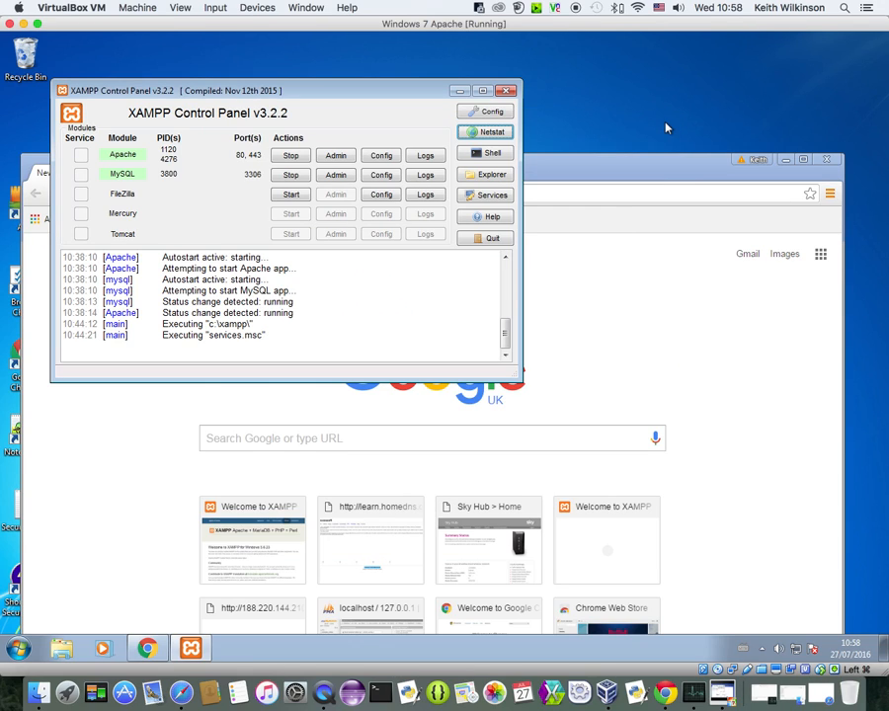
{"action": "left_click", "coordinate": [492, 155]}
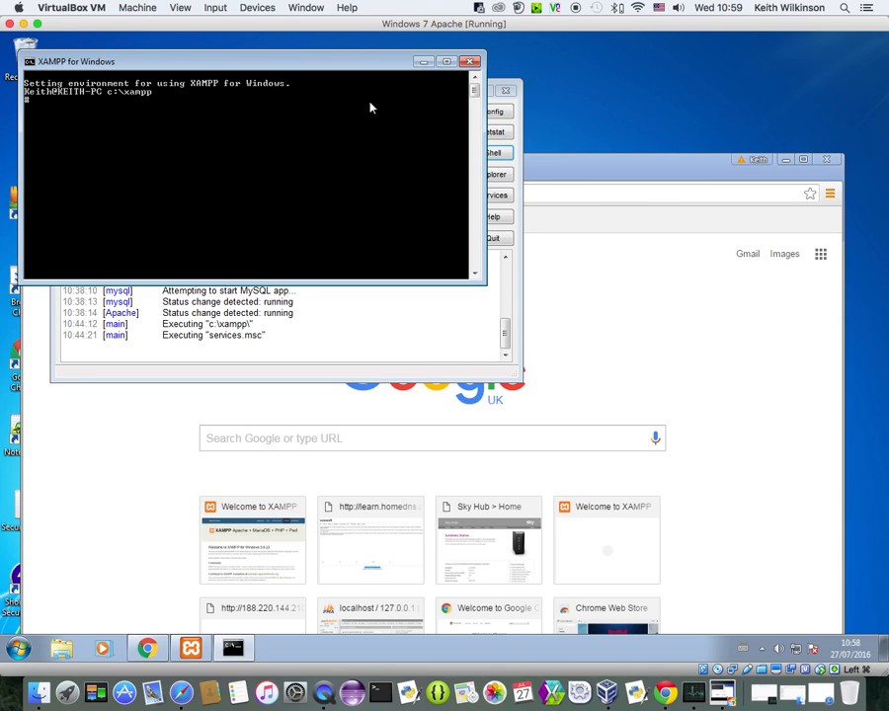
{"action": "left_click", "coordinate": [470, 63]}
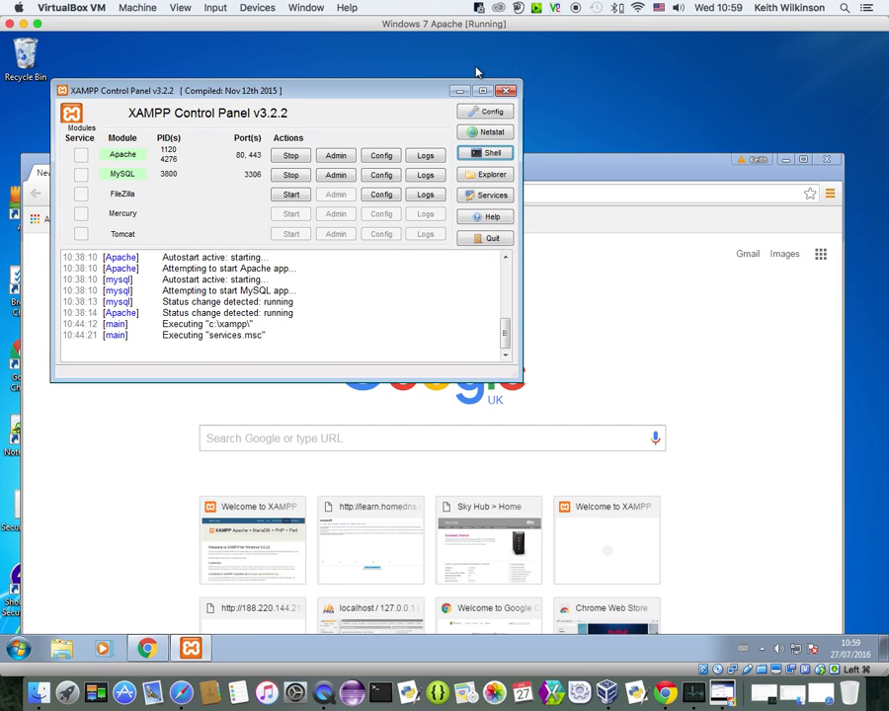
Look through the contents of the C:\xampp installation folder and close it.
{"action": "left_click", "coordinate": [510, 177]}
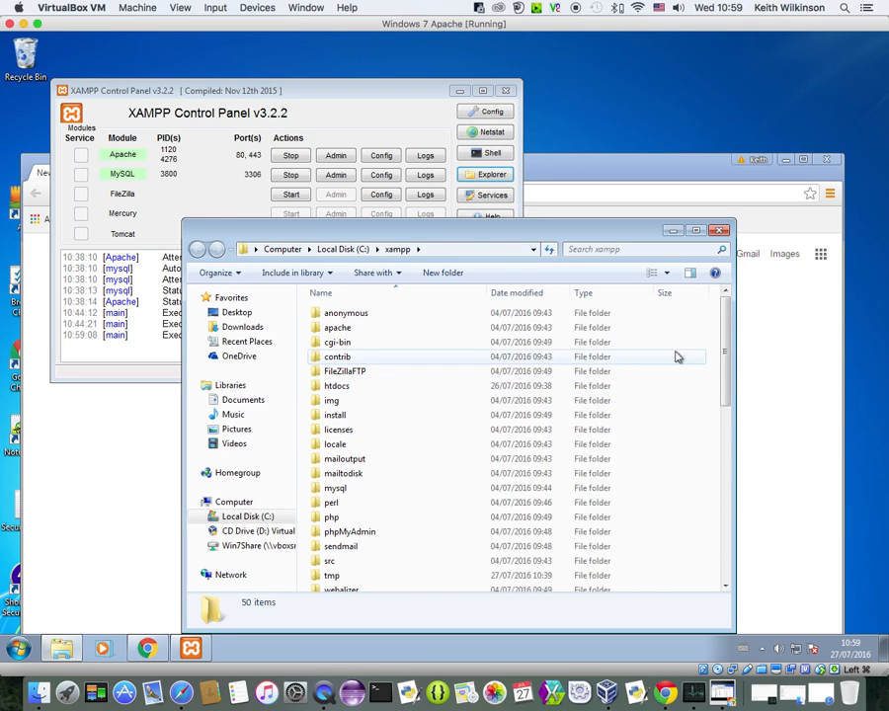
{"action": "left_click", "coordinate": [18, 648]}
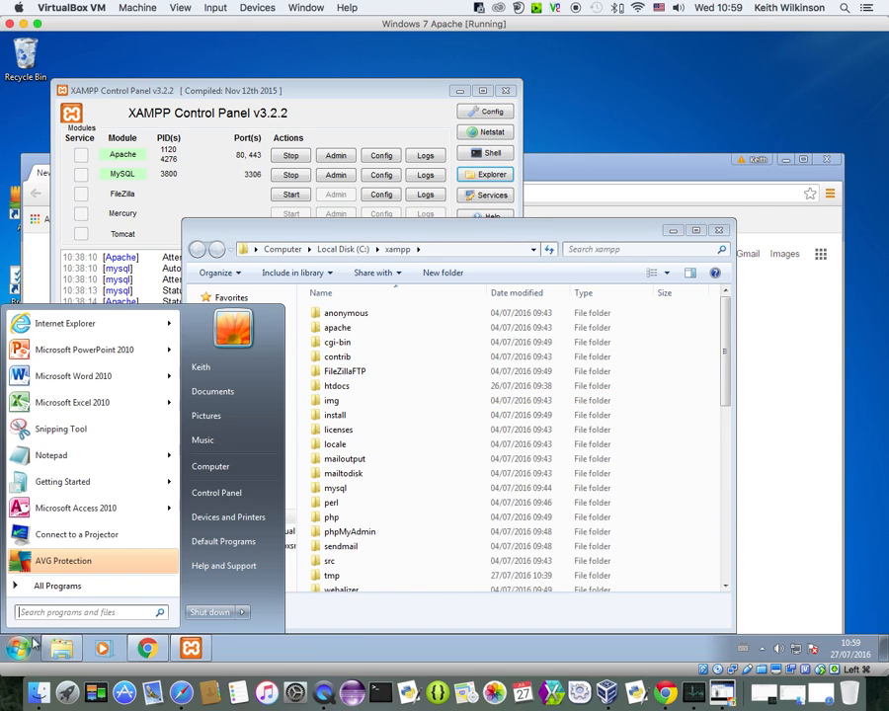
{"action": "left_click", "coordinate": [584, 238]}
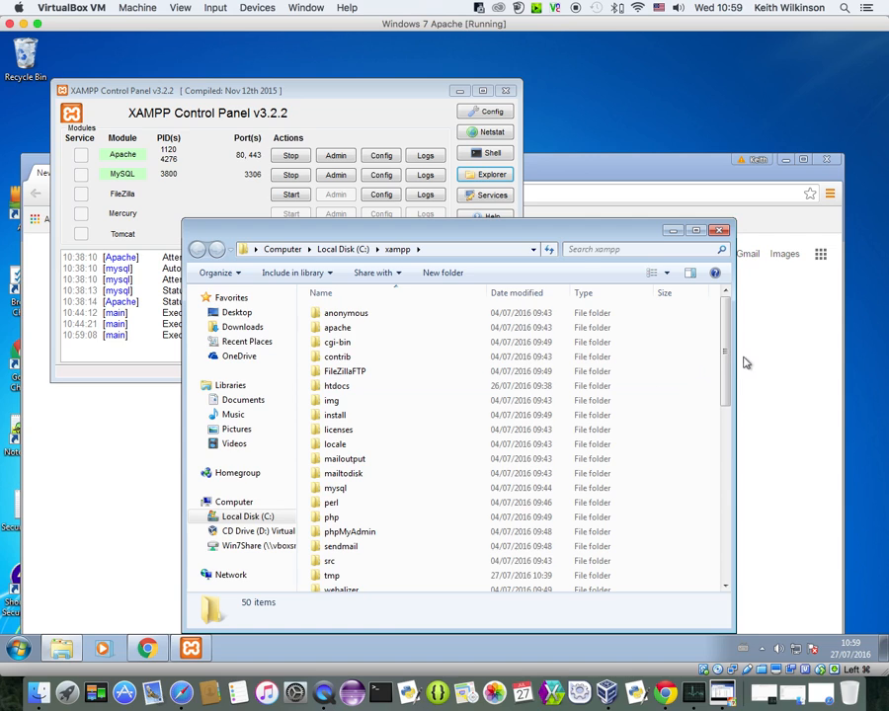
{"action": "left_click_drag", "start_coordinate": [724, 362], "coordinate": [721, 298]}
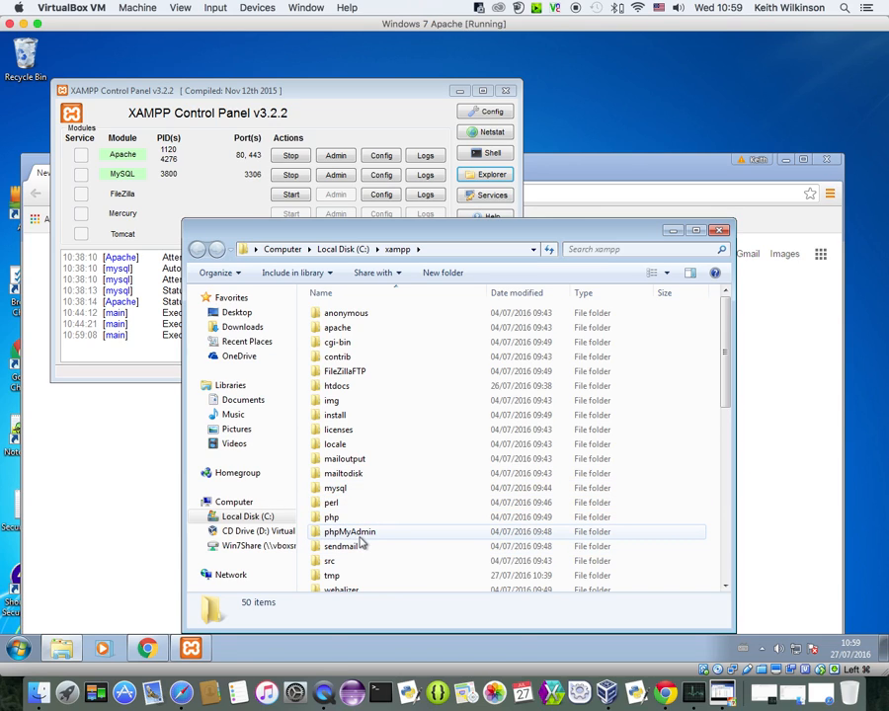
{"action": "mouse_move", "coordinate": [725, 404]}
{"action": "left_mouse_down"}
{"action": "mouse_move", "coordinate": [726, 436]}
{"action": "mouse_move", "coordinate": [727, 392]}
{"action": "left_mouse_up"}
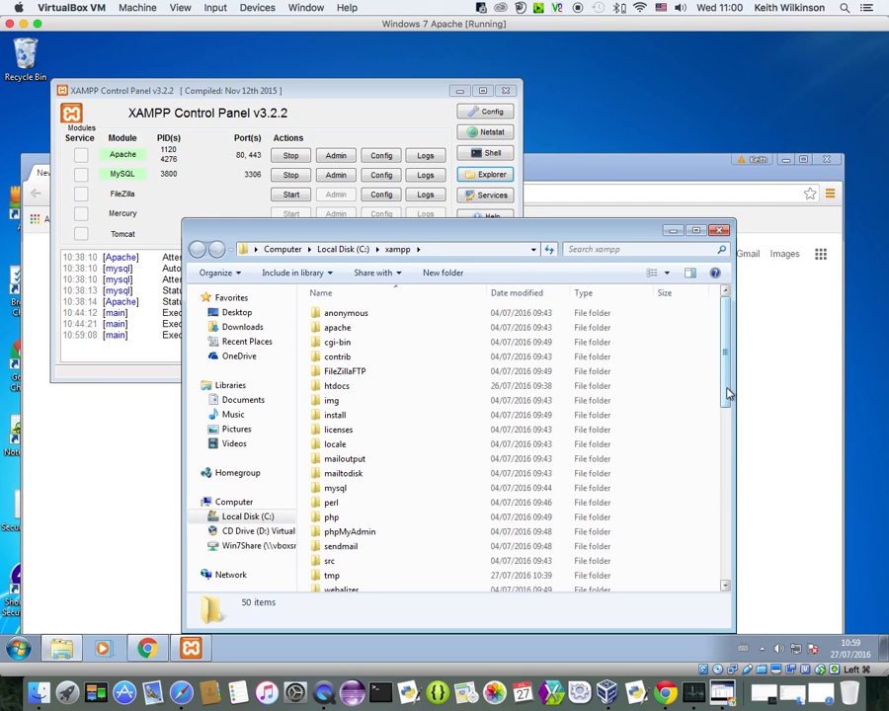
{"action": "left_click", "coordinate": [720, 233]}
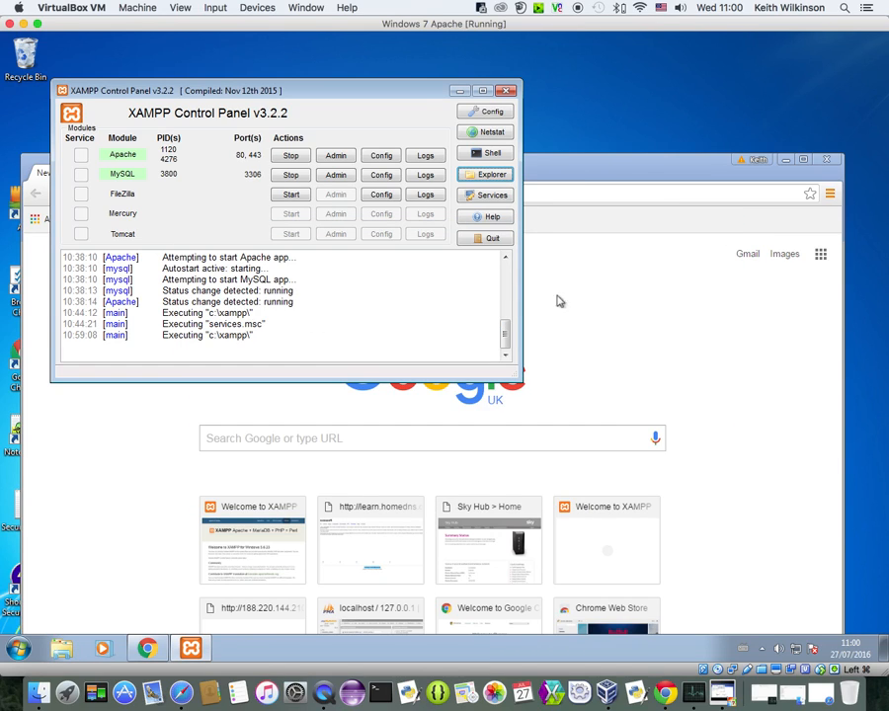
Examine the status and startup type of the Windows services in the standard view, and close the Services window.
{"action": "left_click", "coordinate": [485, 200]}
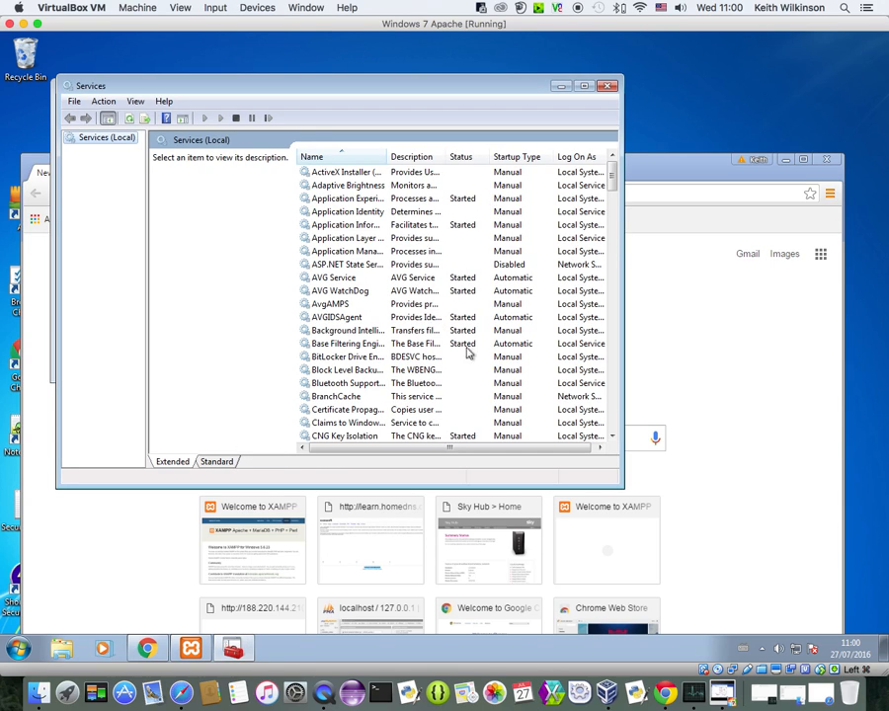
{"action": "left_click_drag", "start_coordinate": [612, 175], "coordinate": [613, 438]}
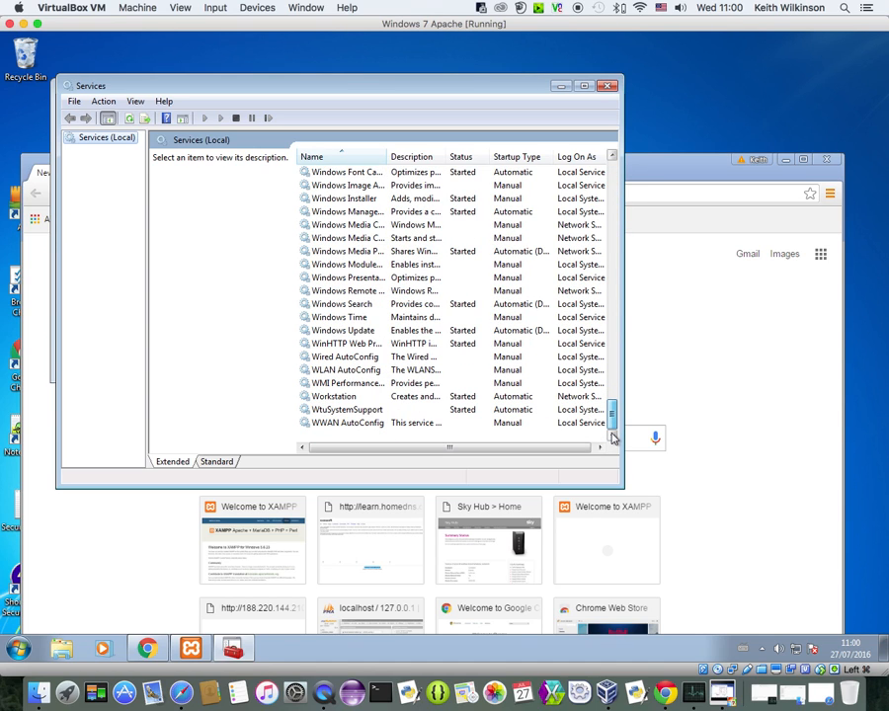
{"action": "left_click", "coordinate": [216, 461]}
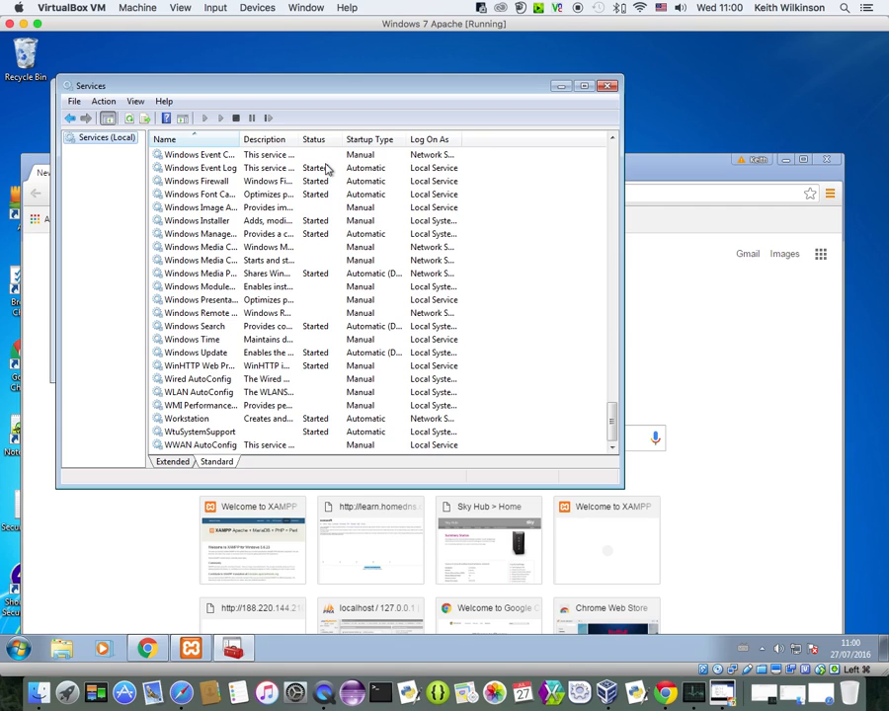
{"action": "left_click", "coordinate": [320, 169]}
{"action": "left_click", "coordinate": [318, 183]}
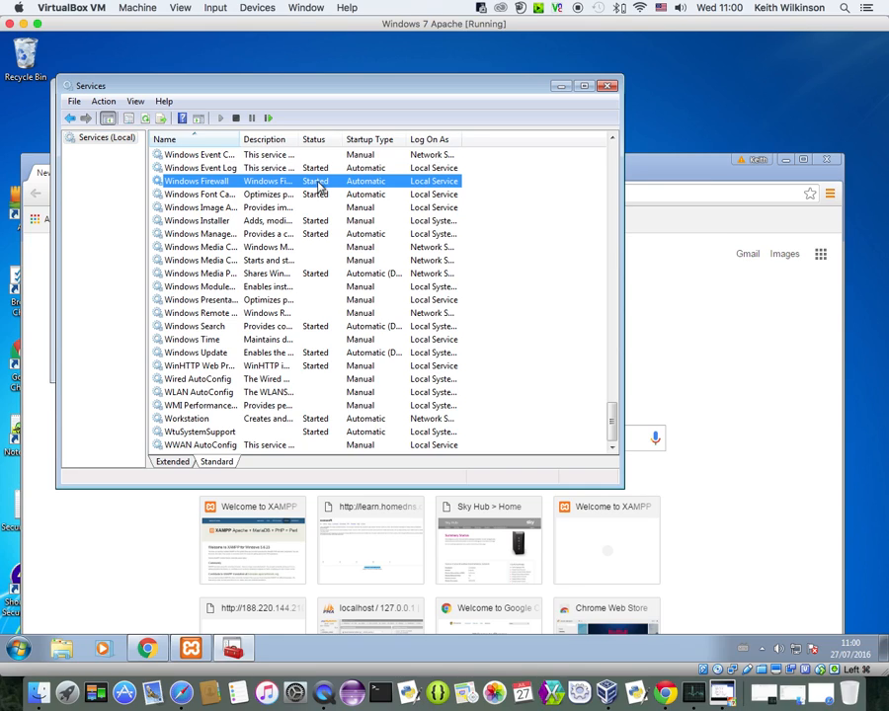
{"action": "left_click", "coordinate": [317, 195]}
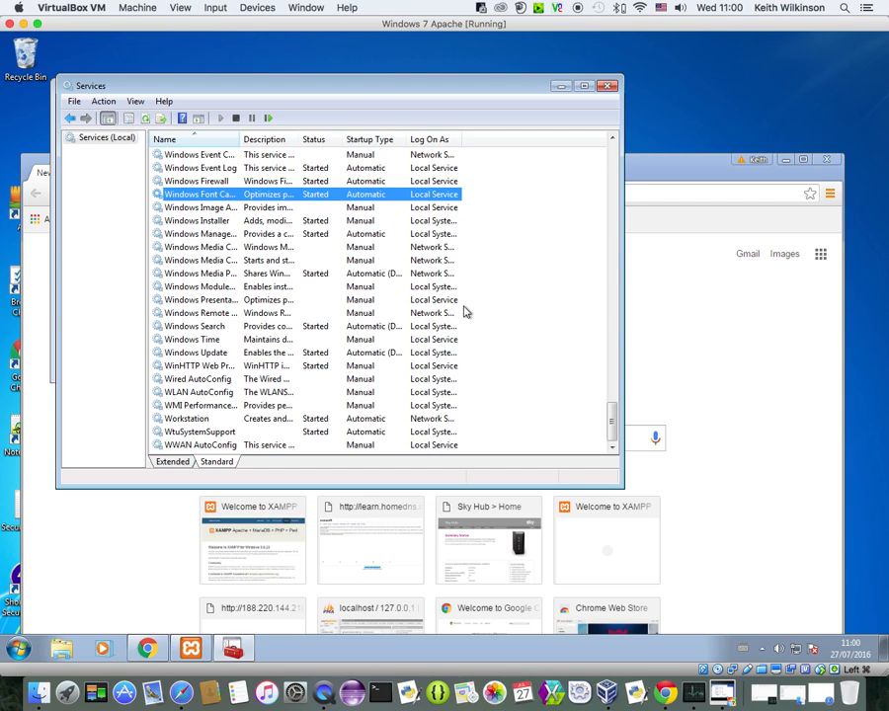
{"action": "left_click", "coordinate": [225, 374]}
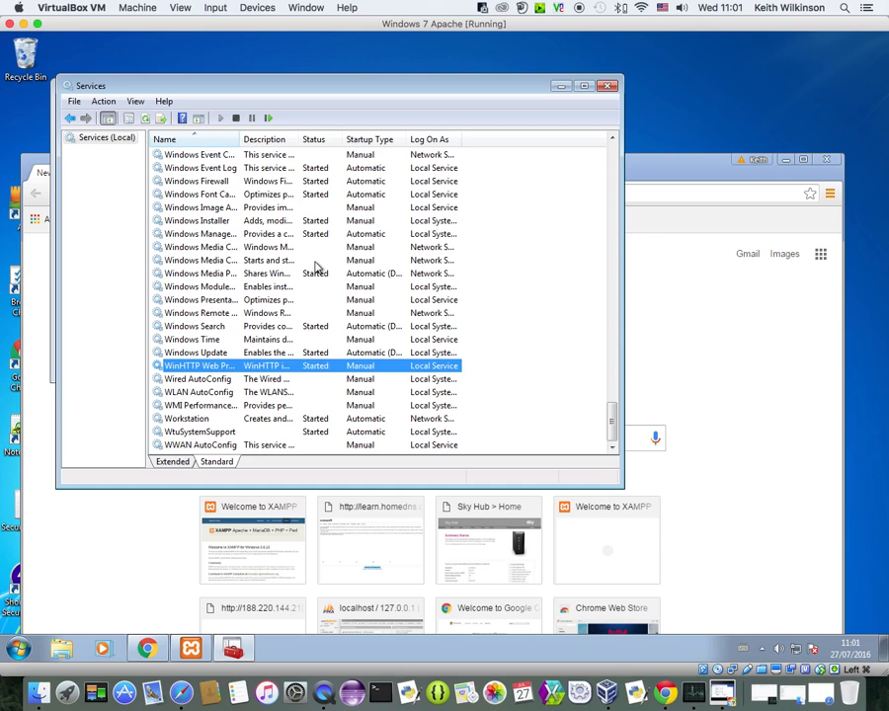
{"action": "left_click", "coordinate": [609, 87]}
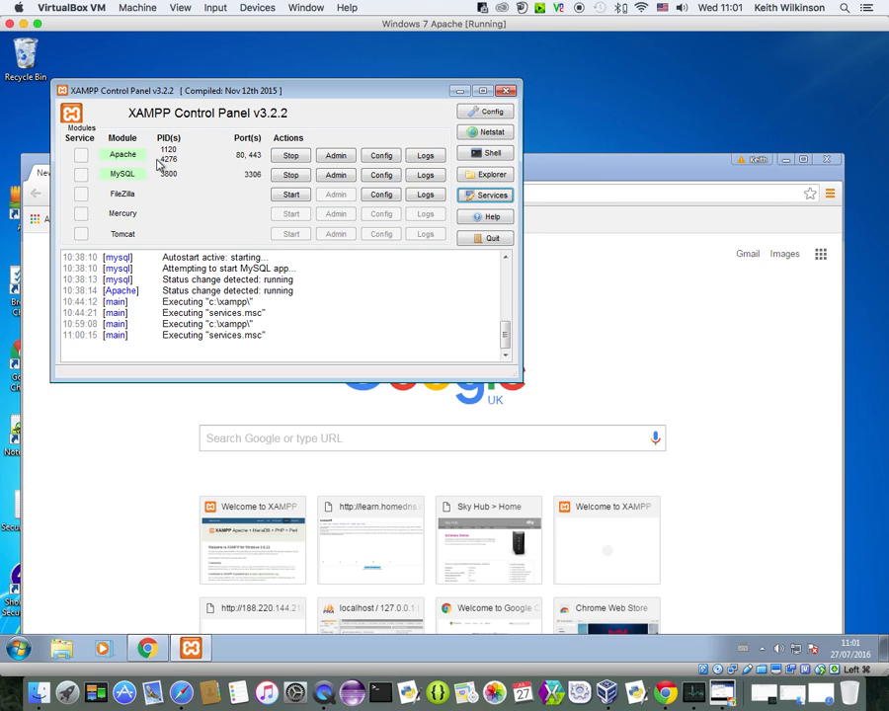
Open Apache's httpd.conf configuration file from the XAMPP control panel and skim its directives.
{"action": "left_click", "coordinate": [384, 161]}
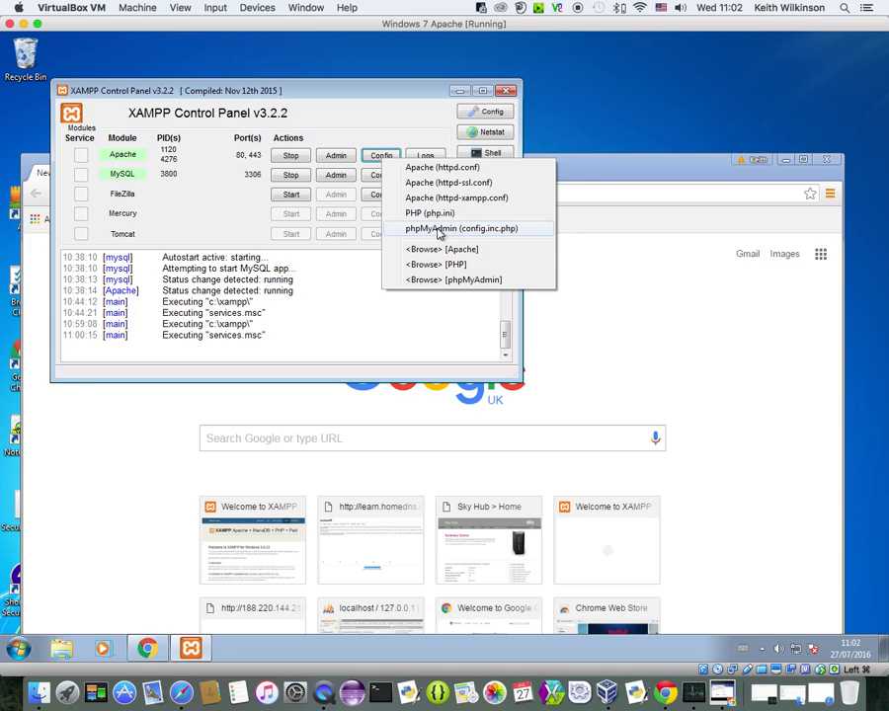
{"action": "left_click", "coordinate": [430, 173]}
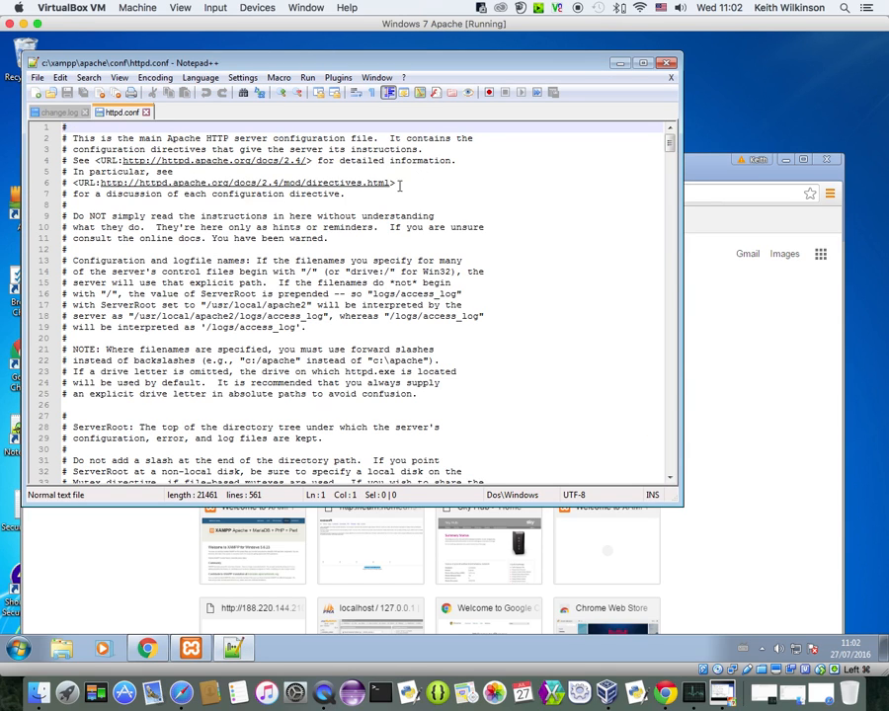
{"action": "left_click_drag", "start_coordinate": [379, 61], "coordinate": [452, 130]}
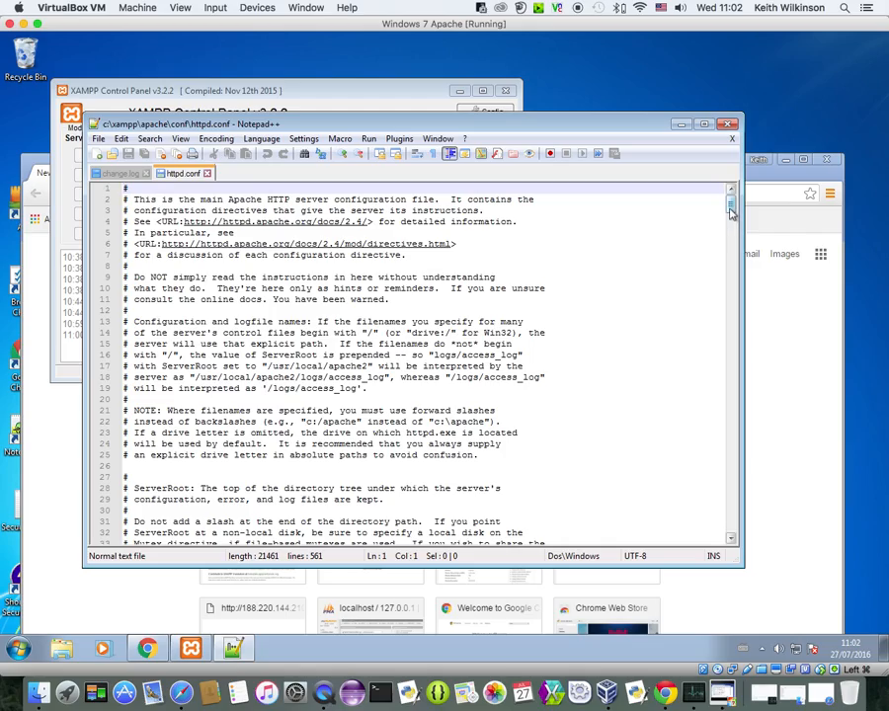
{"action": "scroll", "coordinate": [732, 245], "scroll_direction": "down", "scroll_amount": 13}
{"action": "left_click_drag", "start_coordinate": [733, 245], "coordinate": [736, 205]}
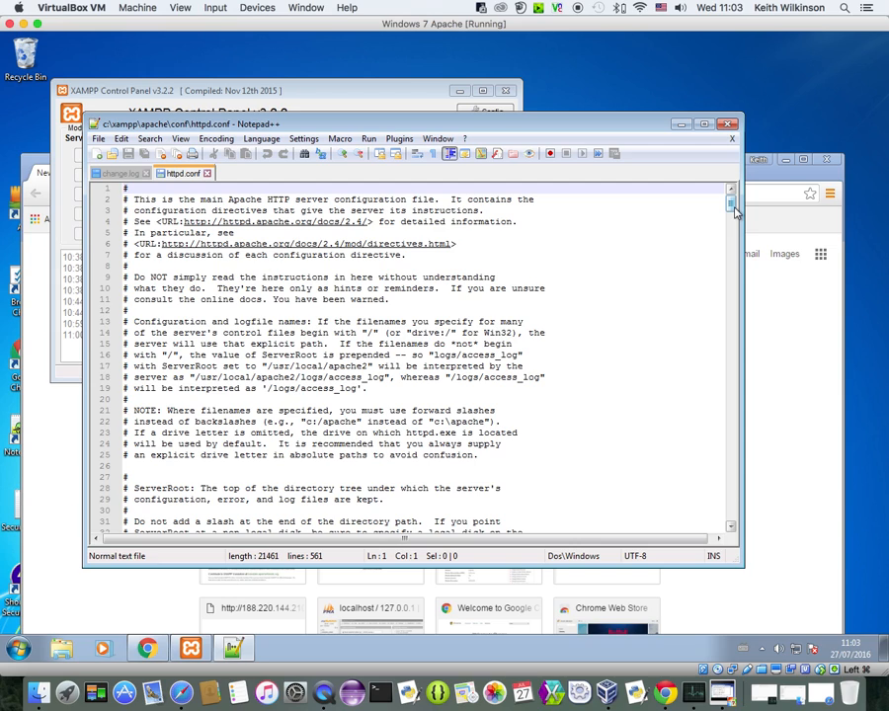
Highlight the ServerRoot directive in httpd.conf and look through the C:\xampp\apache folder it refers to, opened from the XAMPP control panel.
{"action": "left_click_drag", "start_coordinate": [734, 210], "coordinate": [734, 221]}
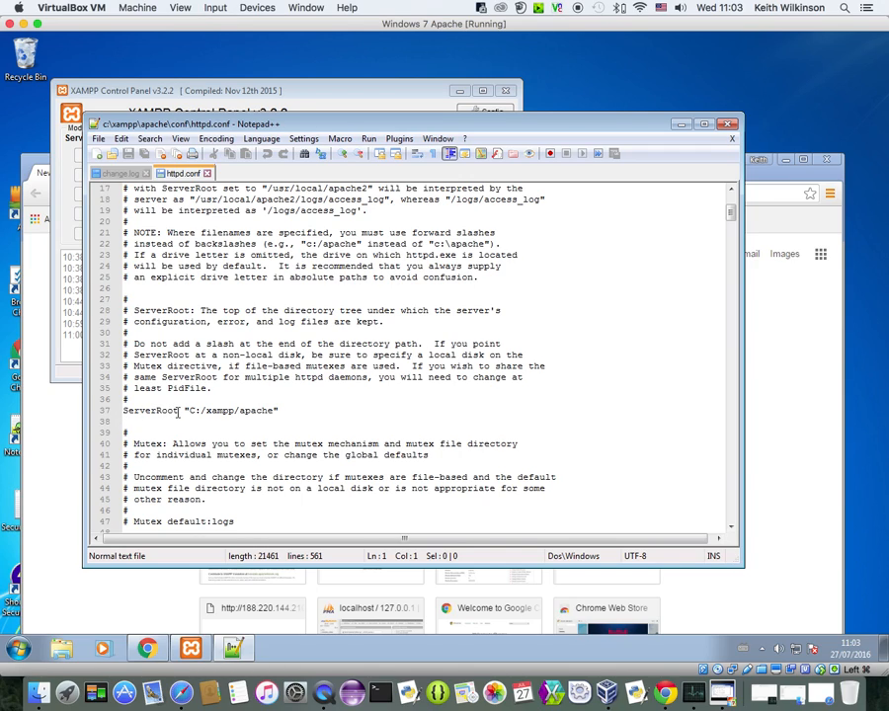
{"action": "left_click_drag", "start_coordinate": [179, 413], "coordinate": [122, 412]}
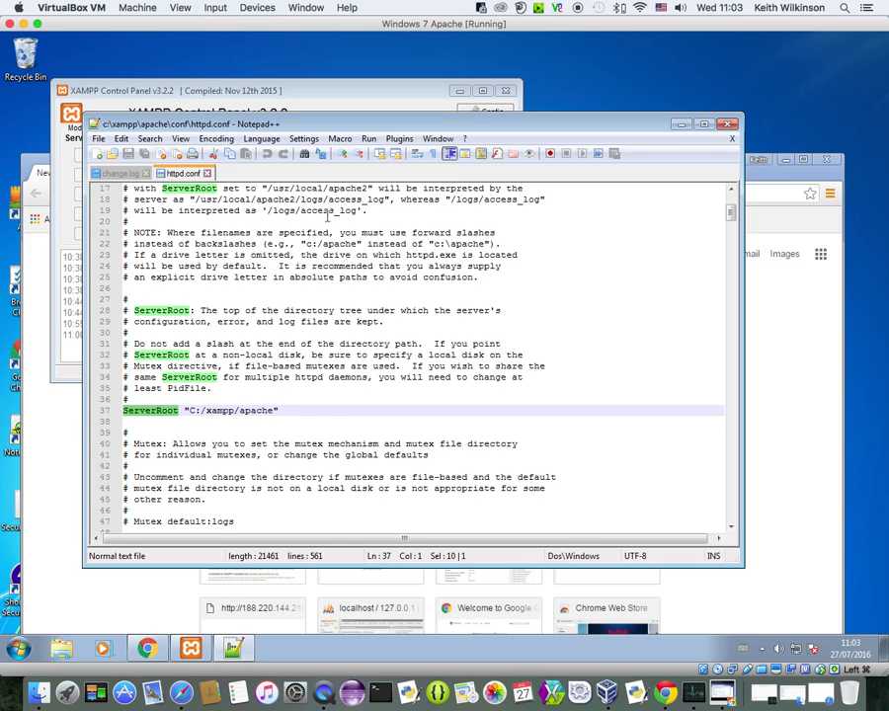
{"action": "left_click", "coordinate": [352, 97]}
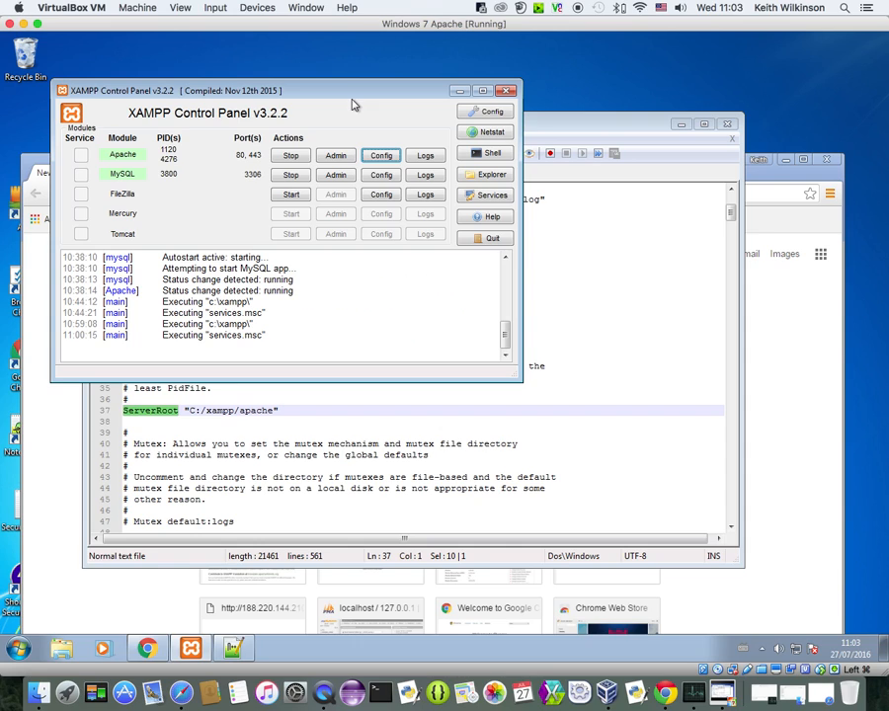
{"action": "left_click", "coordinate": [488, 176]}
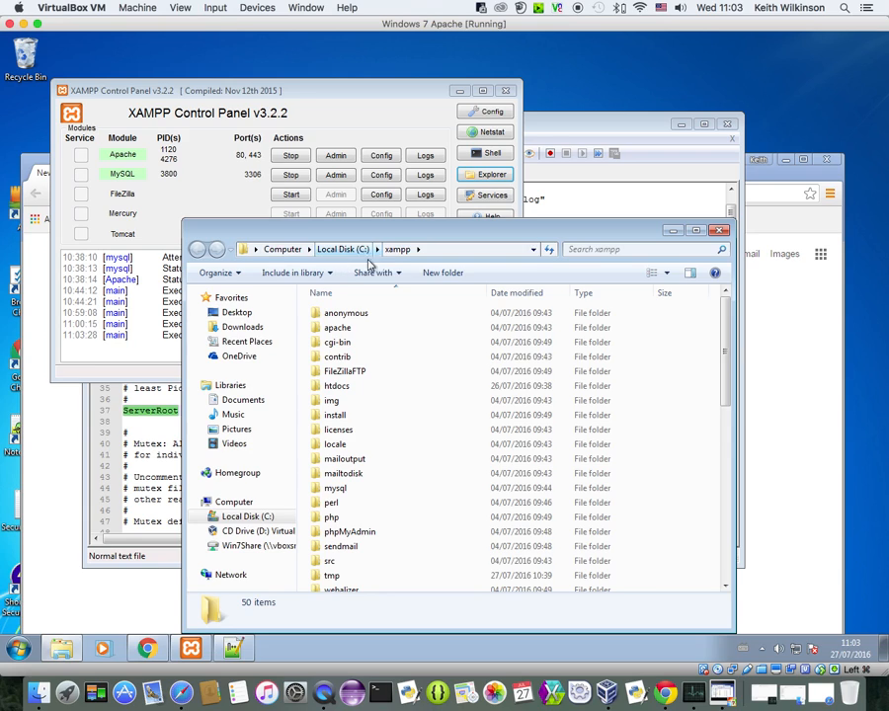
{"action": "double_click", "coordinate": [334, 328]}
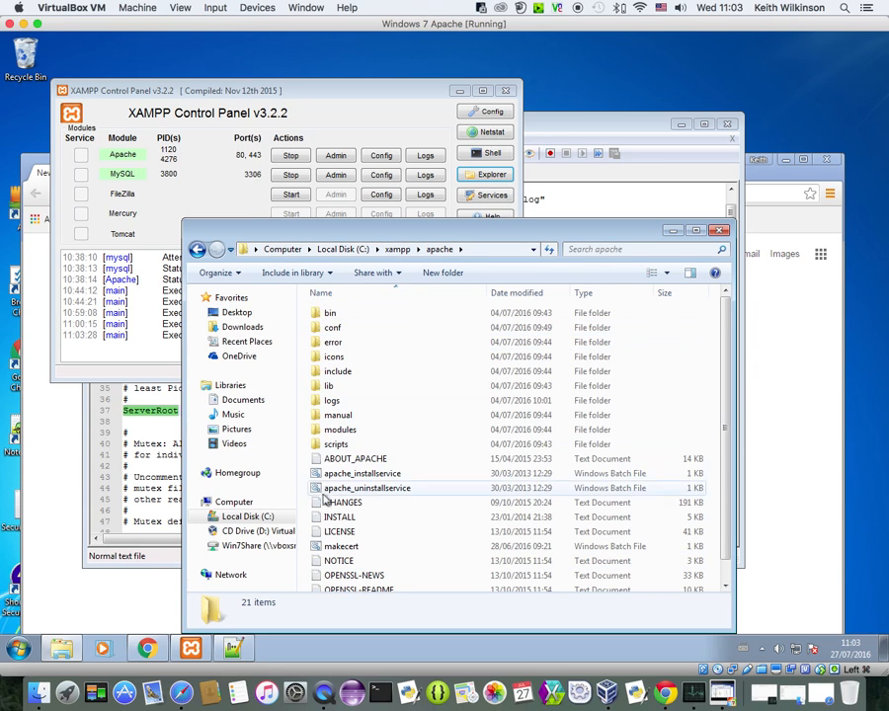
{"action": "left_click_drag", "start_coordinate": [725, 400], "coordinate": [730, 344]}
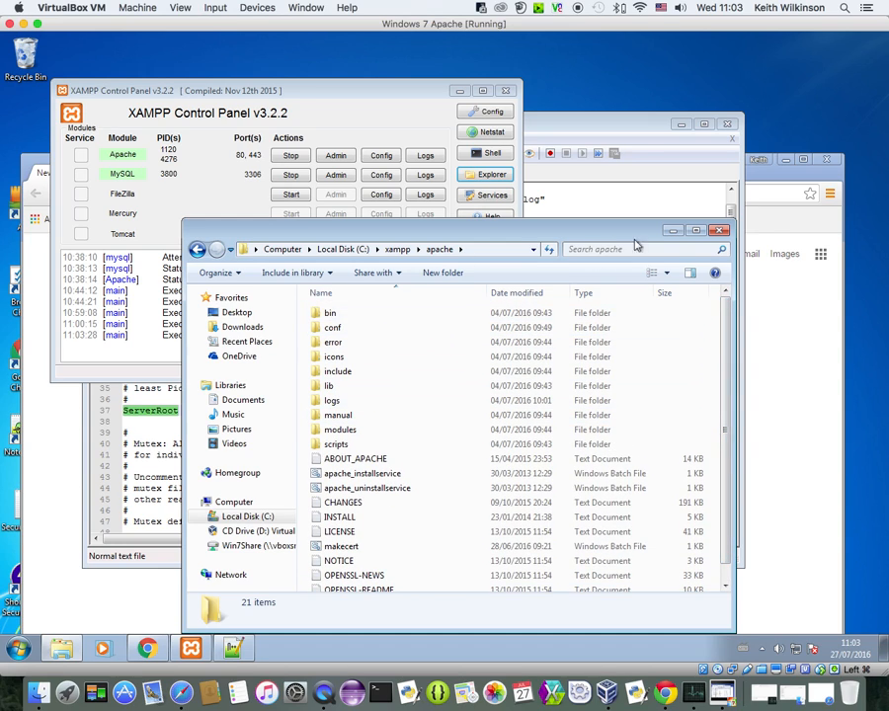
{"action": "left_click", "coordinate": [717, 233]}
Review the Listen 80 directive in httpd.conf and compare it with Apache's ports in the XAMPP Control Panel.
{"action": "left_click", "coordinate": [677, 252]}
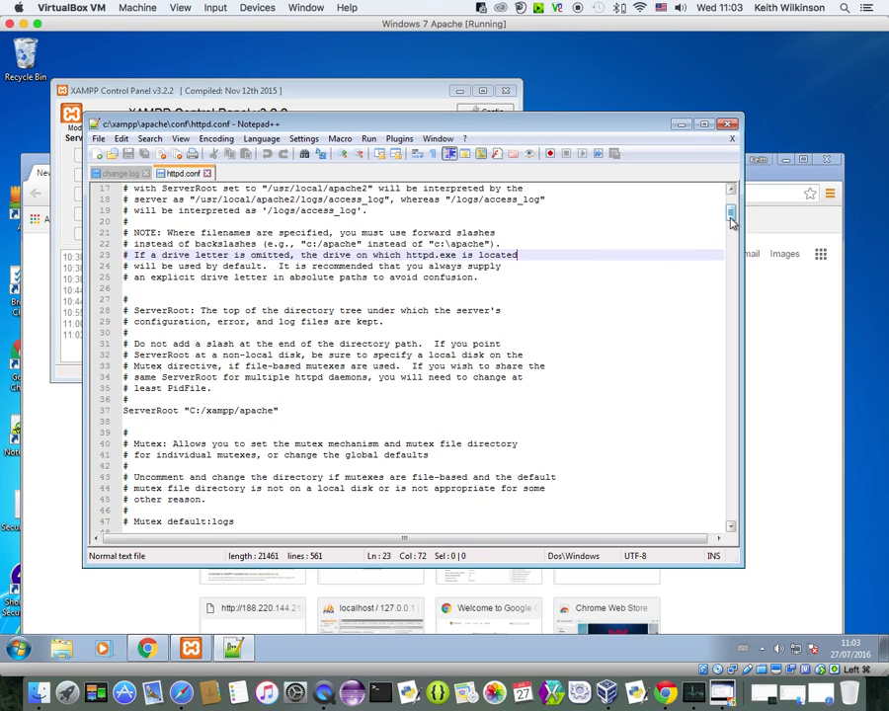
{"action": "scroll", "coordinate": [732, 224], "scroll_direction": "down", "scroll_amount": 1}
{"action": "scroll", "coordinate": [732, 224], "scroll_direction": "down", "scroll_amount": 5}
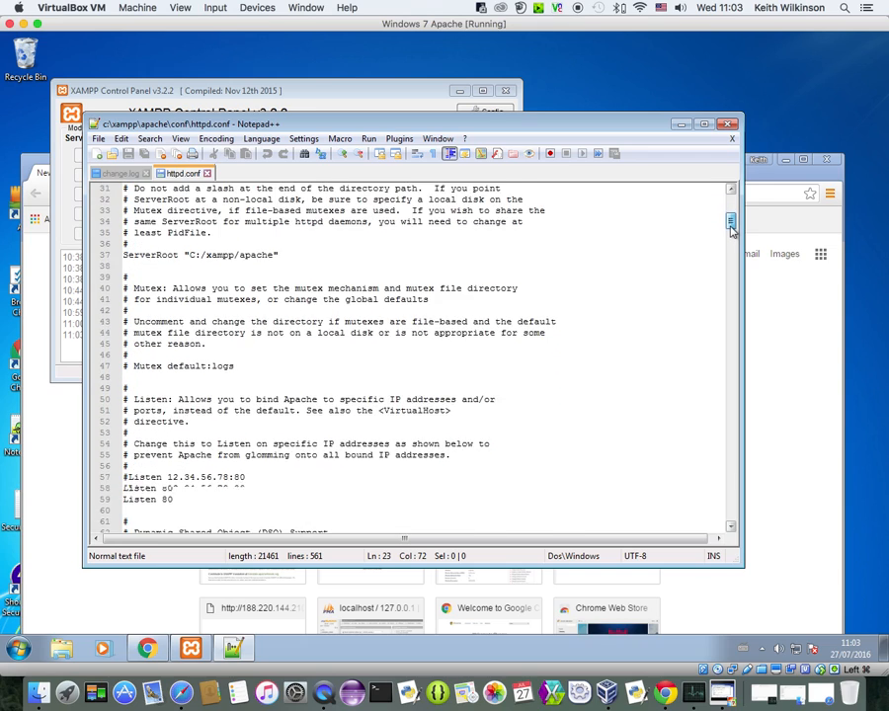
{"action": "left_click_drag", "start_coordinate": [174, 455], "coordinate": [121, 455]}
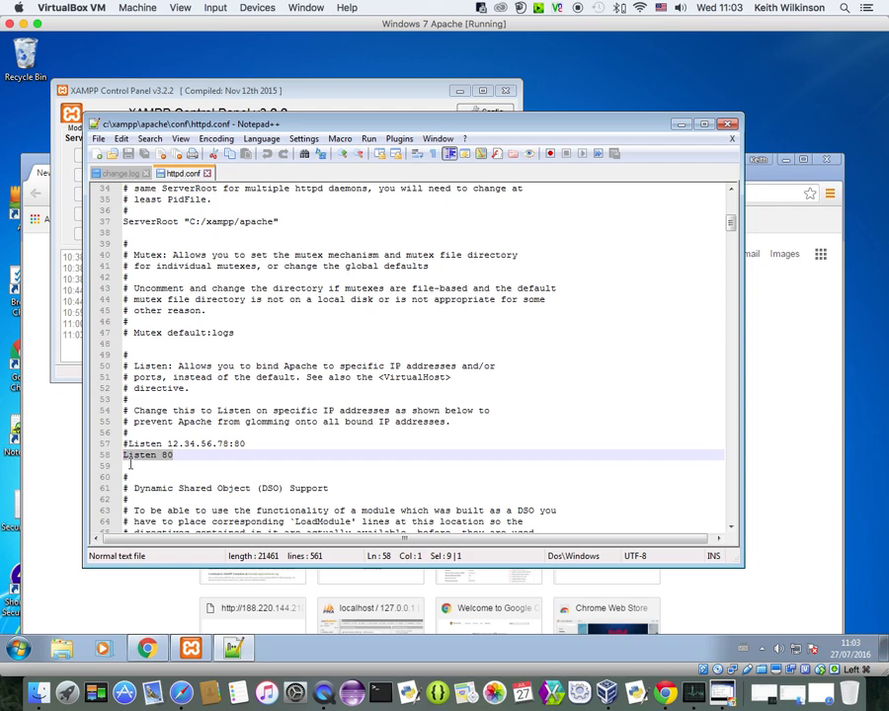
{"action": "left_click", "coordinate": [162, 454]}
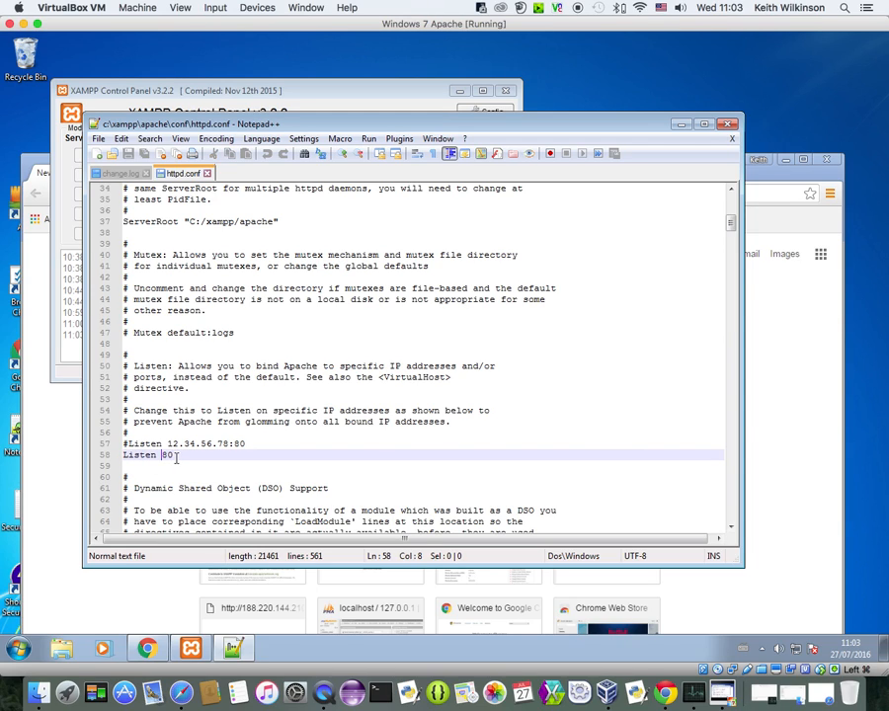
{"action": "left_click", "coordinate": [187, 90]}
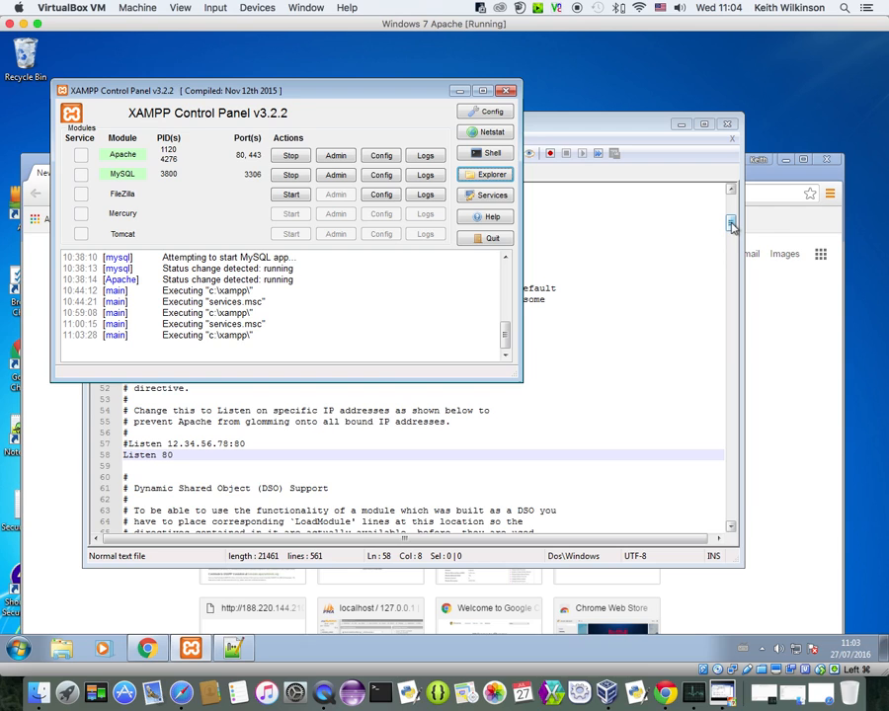
Review the LoadModule lines in httpd.conf, highlighting vhost_alias.so, and highlight the DirectoryIndex directive in the dir_module block.
{"action": "left_click_drag", "start_coordinate": [731, 226], "coordinate": [731, 272]}
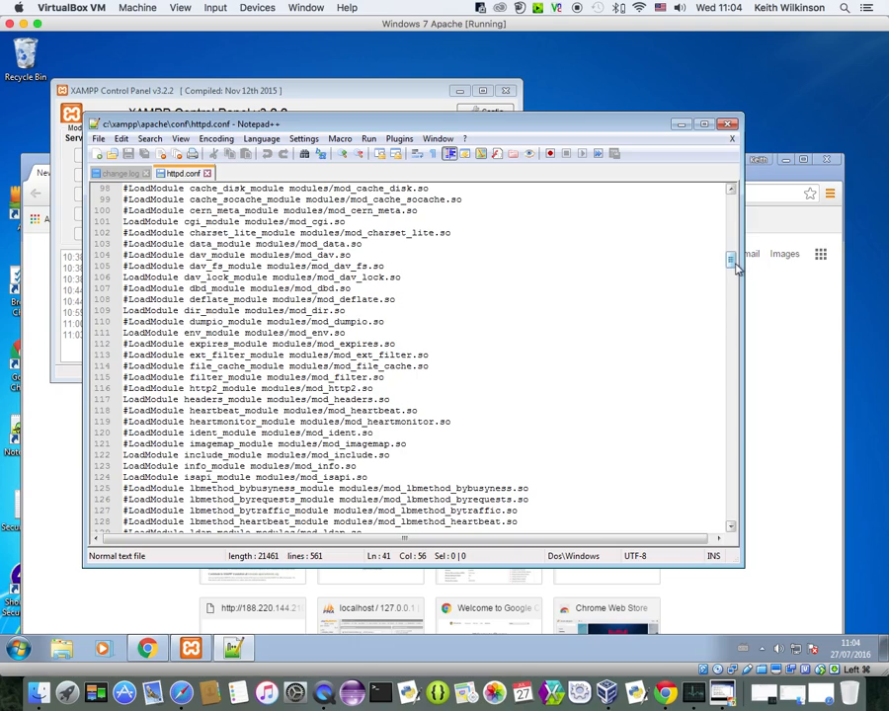
{"action": "left_click_drag", "start_coordinate": [733, 269], "coordinate": [726, 301]}
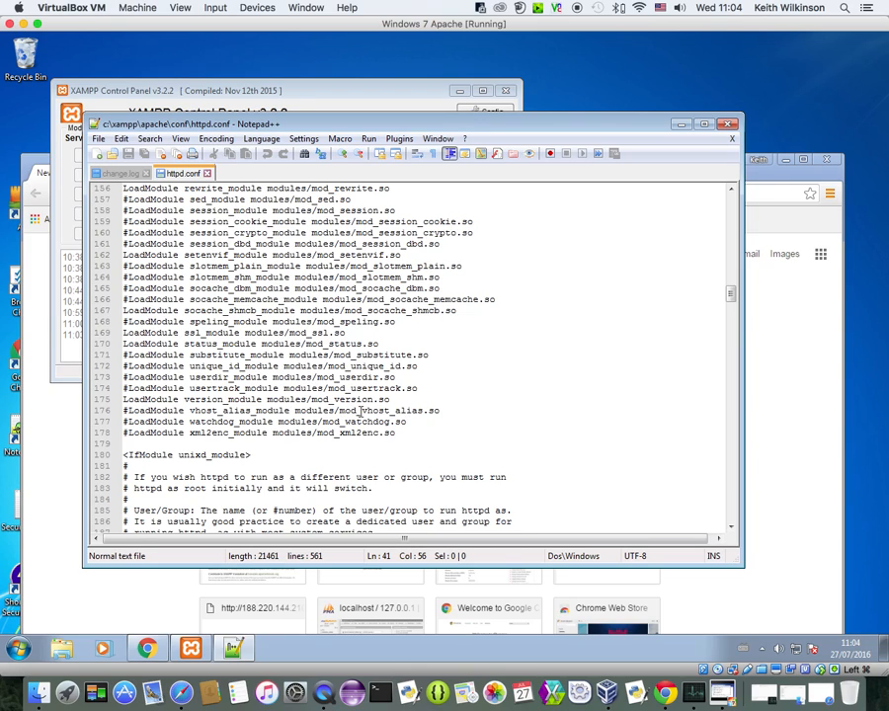
{"action": "left_click_drag", "start_coordinate": [361, 410], "coordinate": [435, 411]}
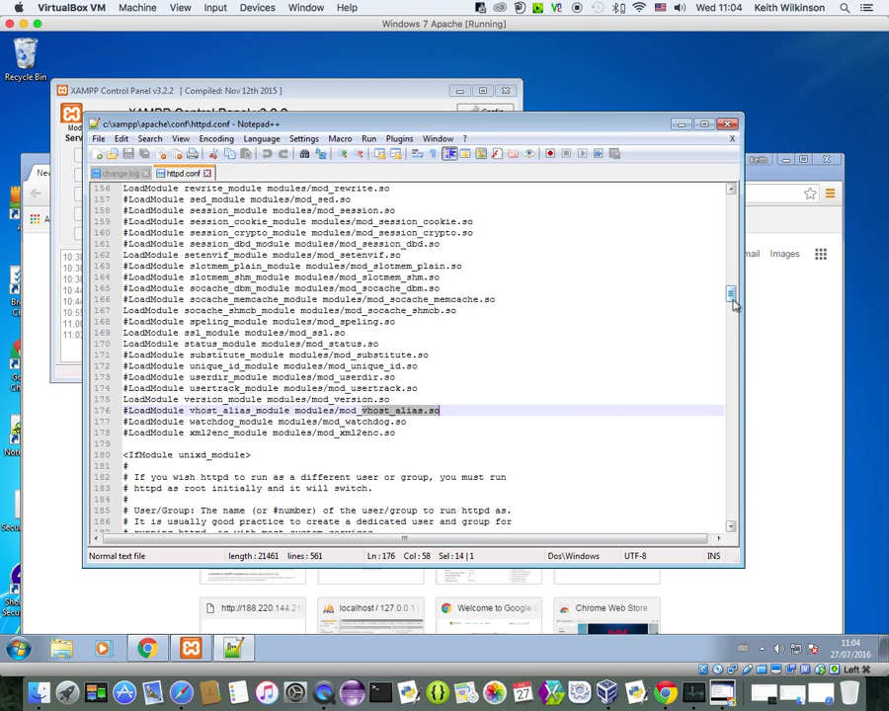
{"action": "left_click_drag", "start_coordinate": [734, 304], "coordinate": [732, 363]}
{"action": "left_click_drag", "start_coordinate": [225, 456], "coordinate": [144, 453]}
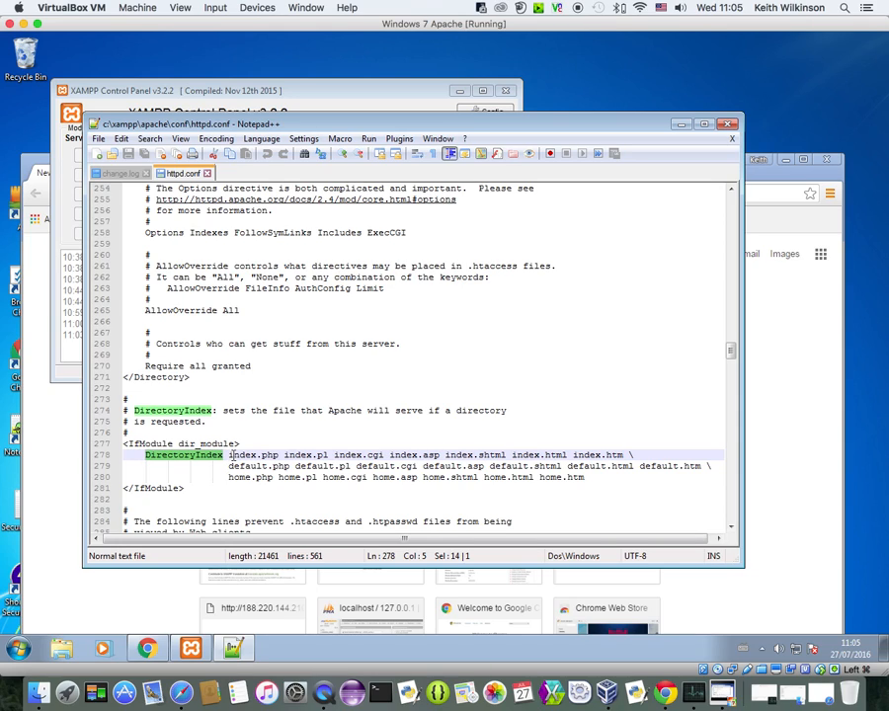
Switch to Chrome and load the address localhost/dashboard.
{"action": "left_click", "coordinate": [785, 183]}
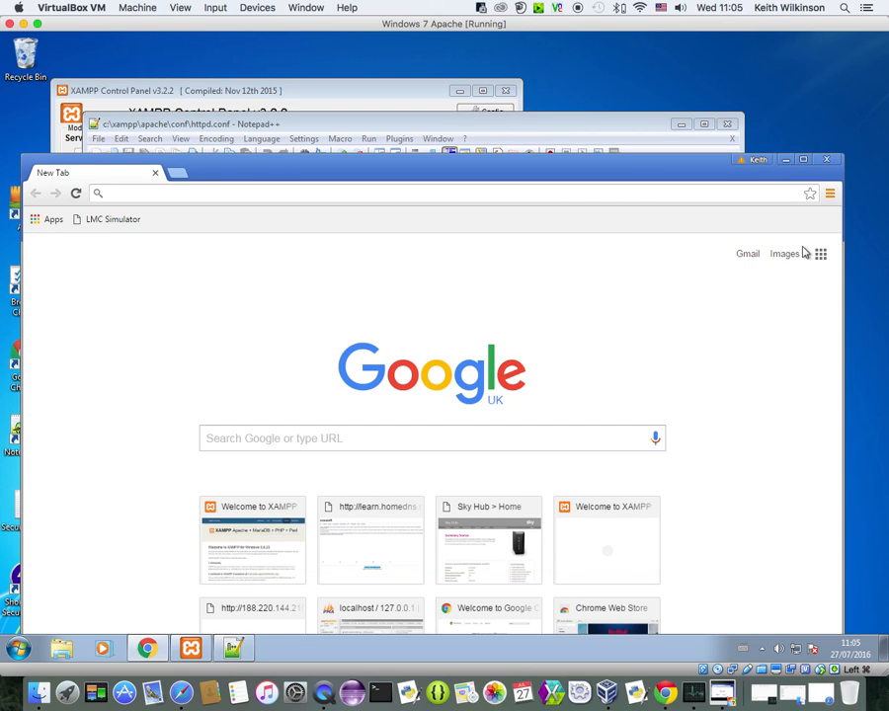
{"action": "type", "text": "local"}
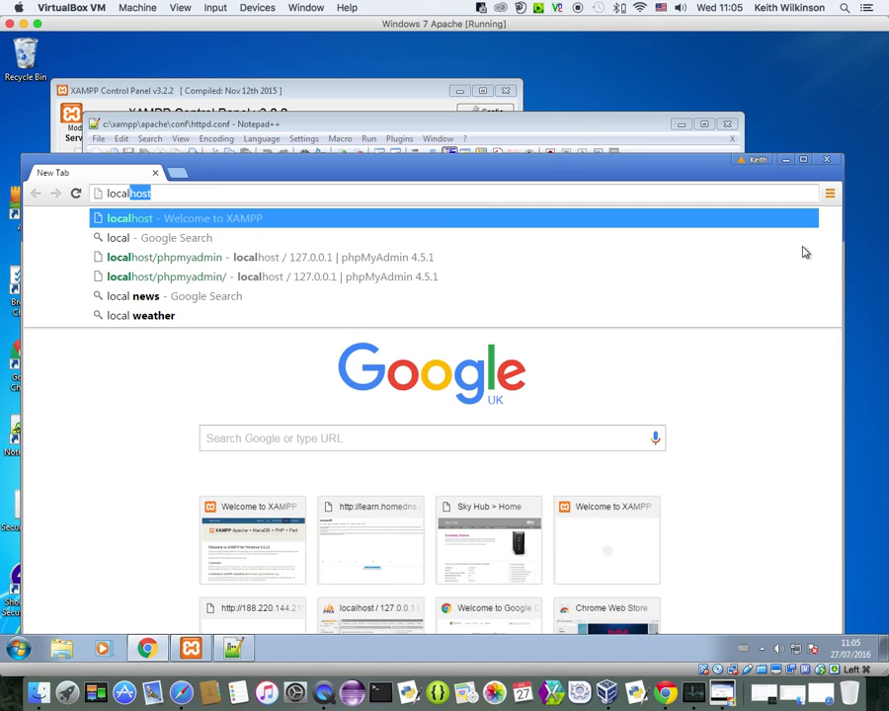
{"action": "type", "text": "host"}
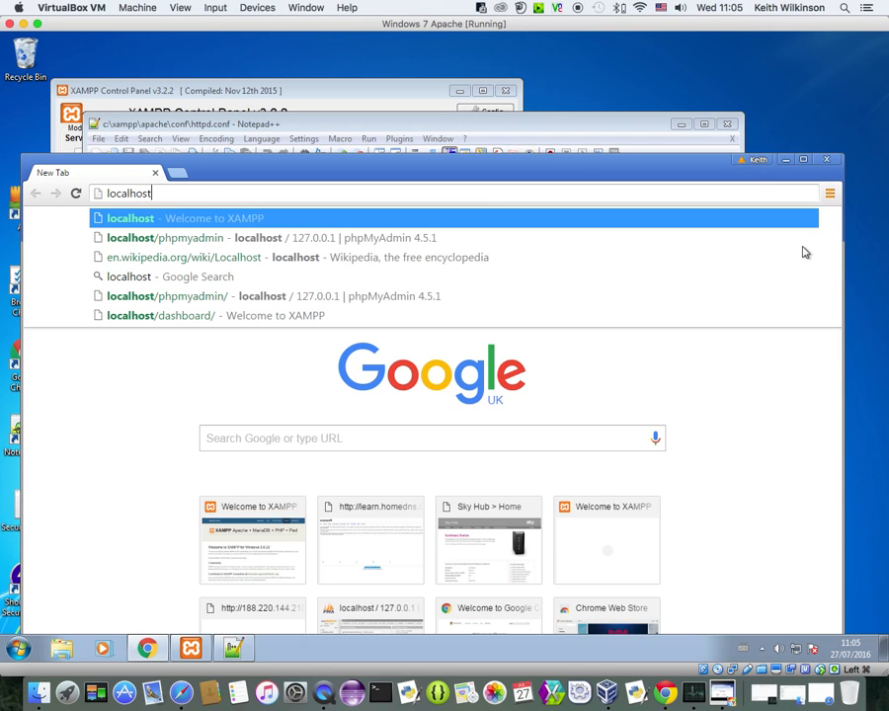
{"action": "type", "text": "/"}
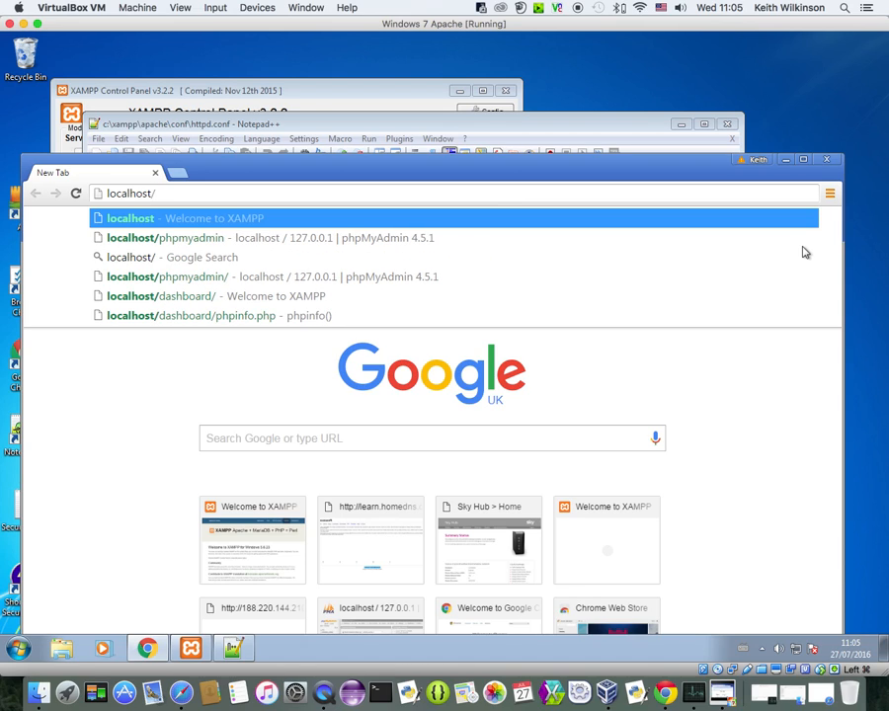
{"action": "type", "text": "dashboard"}
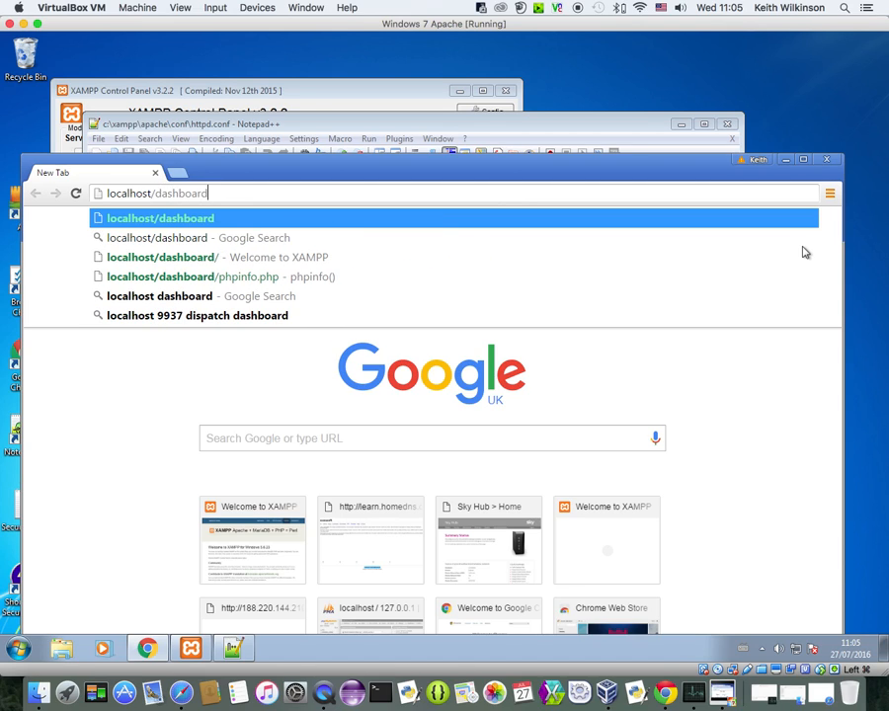
{"action": "key", "text": "Return"}
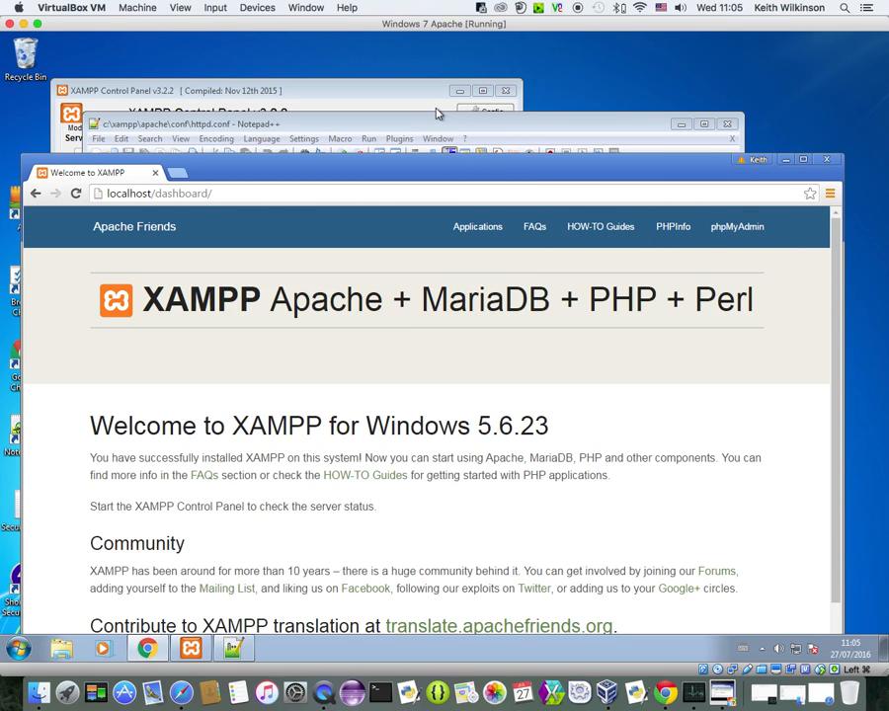
Open the C:\xampp\htdocs\dashboard folder in Windows Explorer and look through its files.
{"action": "left_click", "coordinate": [68, 650]}
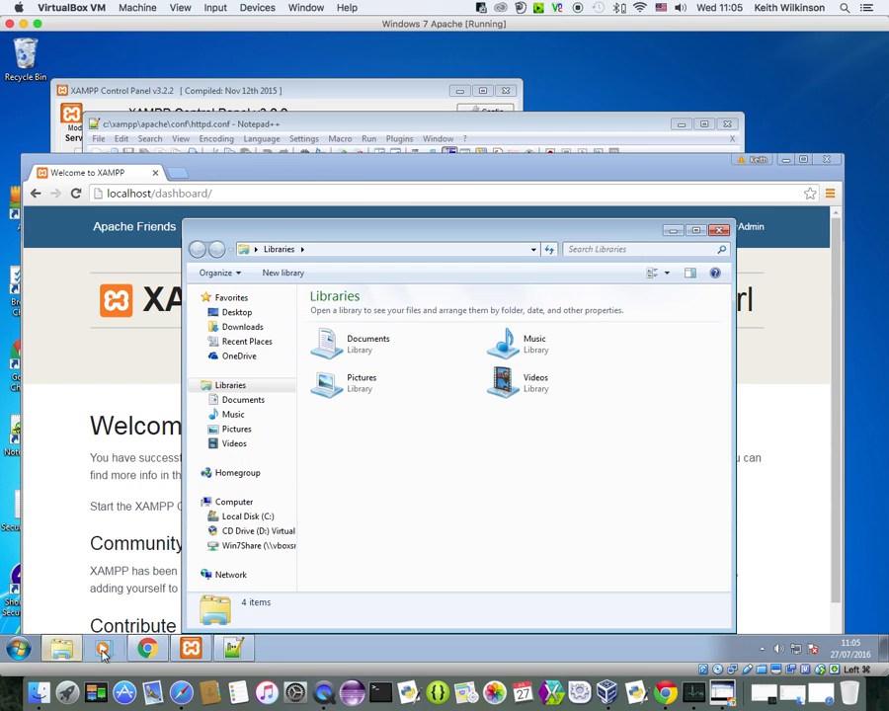
{"action": "left_click", "coordinate": [254, 517]}
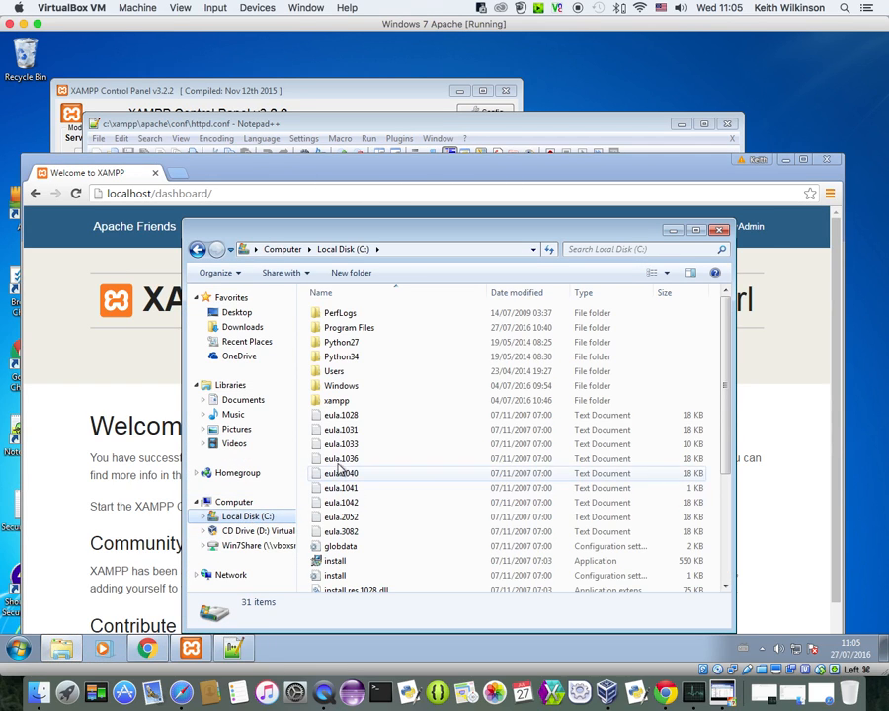
{"action": "double_click", "coordinate": [336, 401]}
{"action": "double_click", "coordinate": [340, 388]}
{"action": "left_click_drag", "start_coordinate": [444, 239], "coordinate": [584, 183]}
{"action": "double_click", "coordinate": [478, 259]}
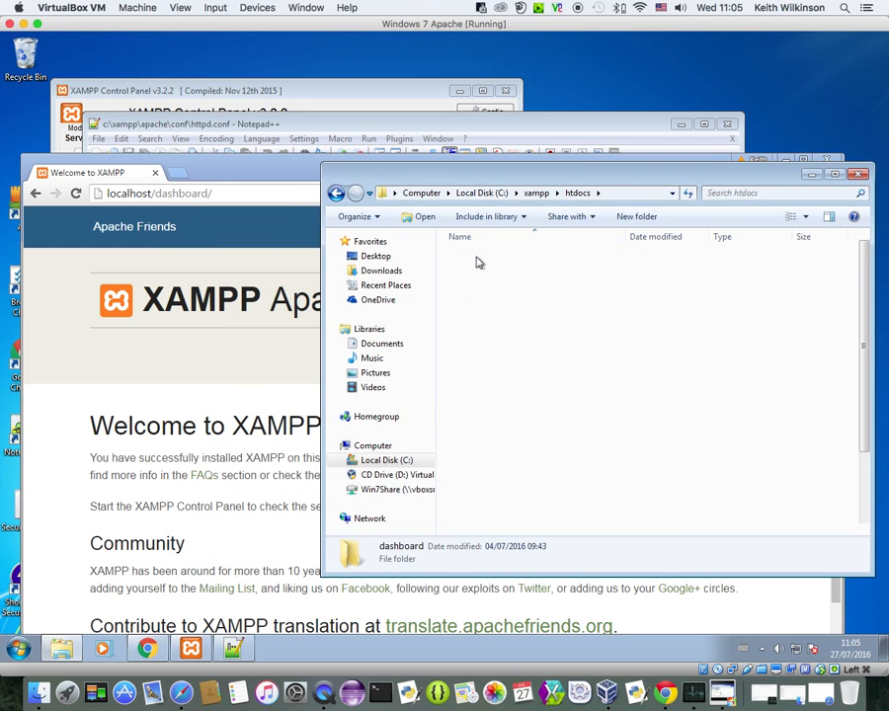
{"action": "left_click_drag", "start_coordinate": [867, 278], "coordinate": [859, 385]}
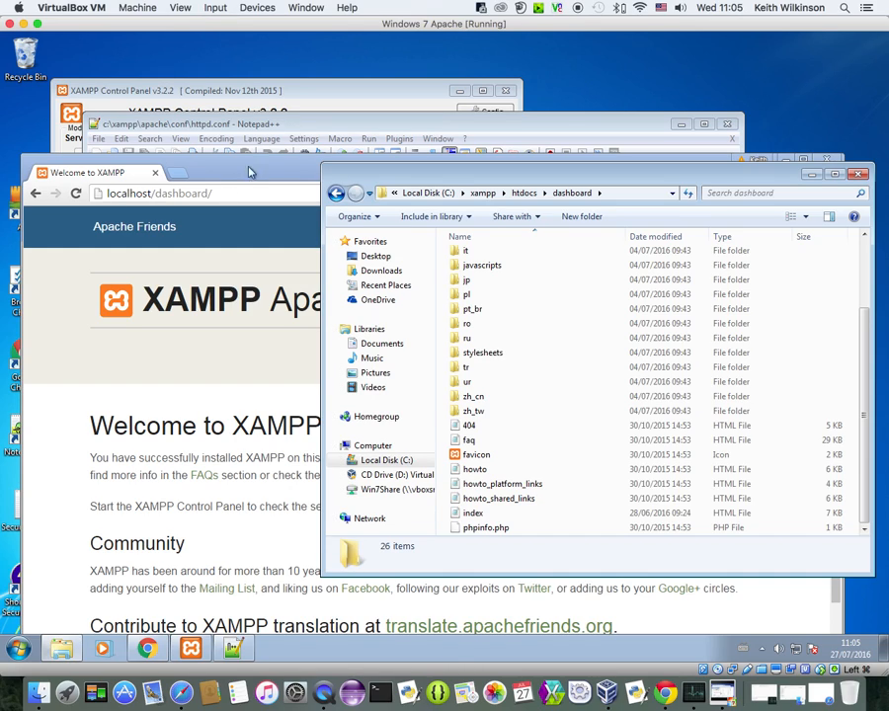
Check the dashboard page's address in the browser, and highlight index.php in the DirectoryIndex line of httpd.conf.
{"action": "left_click", "coordinate": [215, 194]}
{"action": "left_click", "coordinate": [232, 194]}
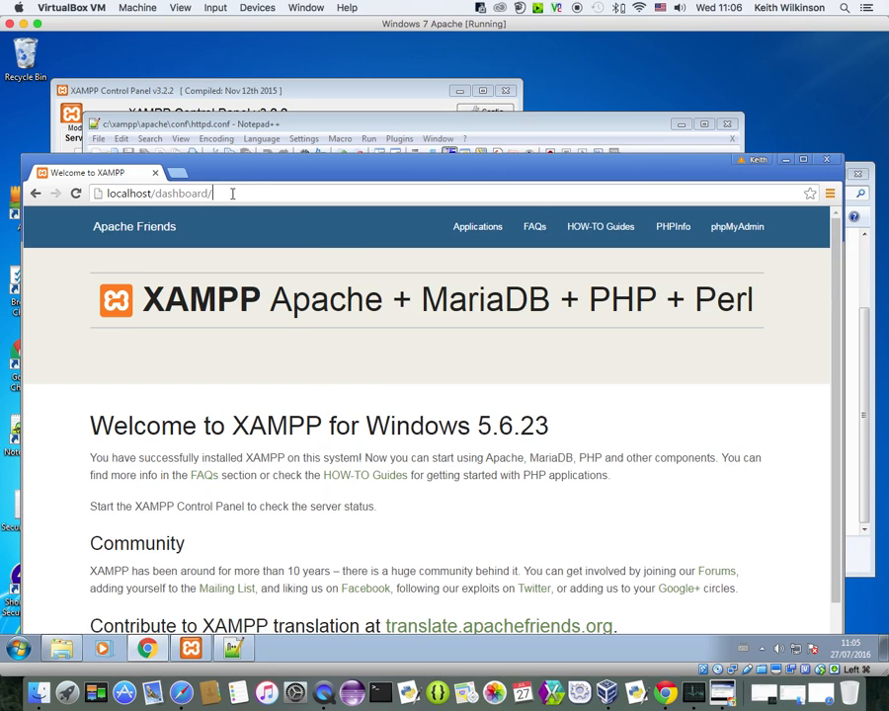
{"action": "left_click", "coordinate": [314, 132]}
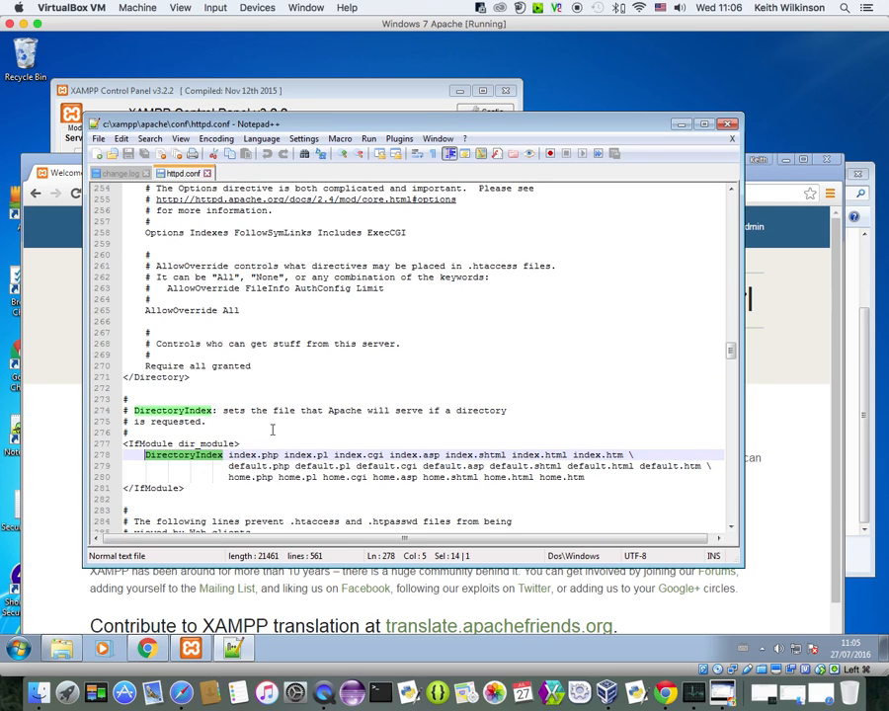
{"action": "left_click_drag", "start_coordinate": [229, 455], "coordinate": [278, 455]}
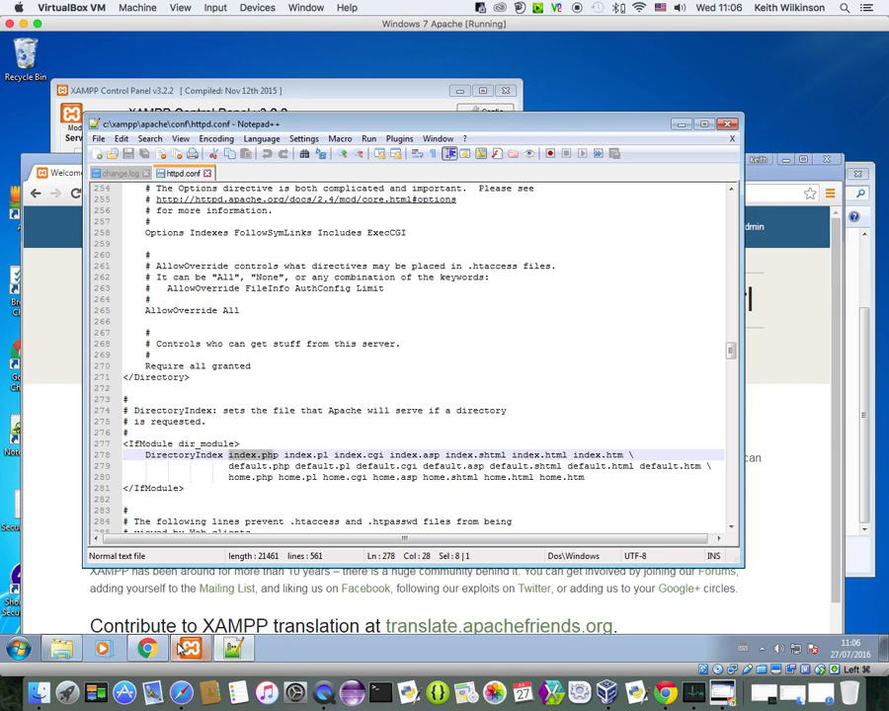
Bring up the dashboard folder window and move it beside the DirectoryIndex line to compare its files with the listed index names.
{"action": "left_click", "coordinate": [61, 648]}
{"action": "left_click", "coordinate": [477, 454]}
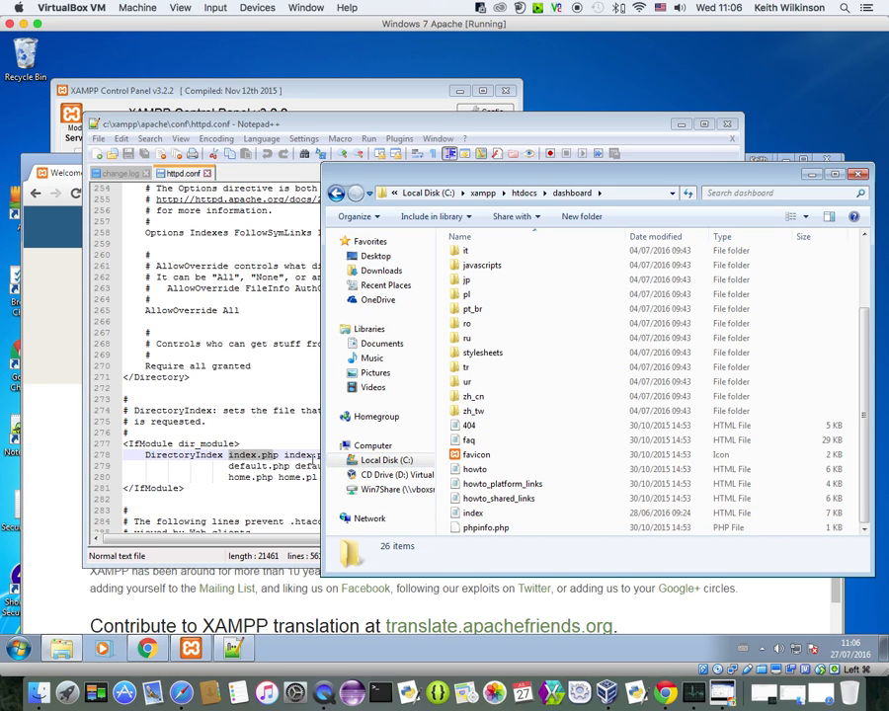
{"action": "left_click_drag", "start_coordinate": [439, 187], "coordinate": [501, 194]}
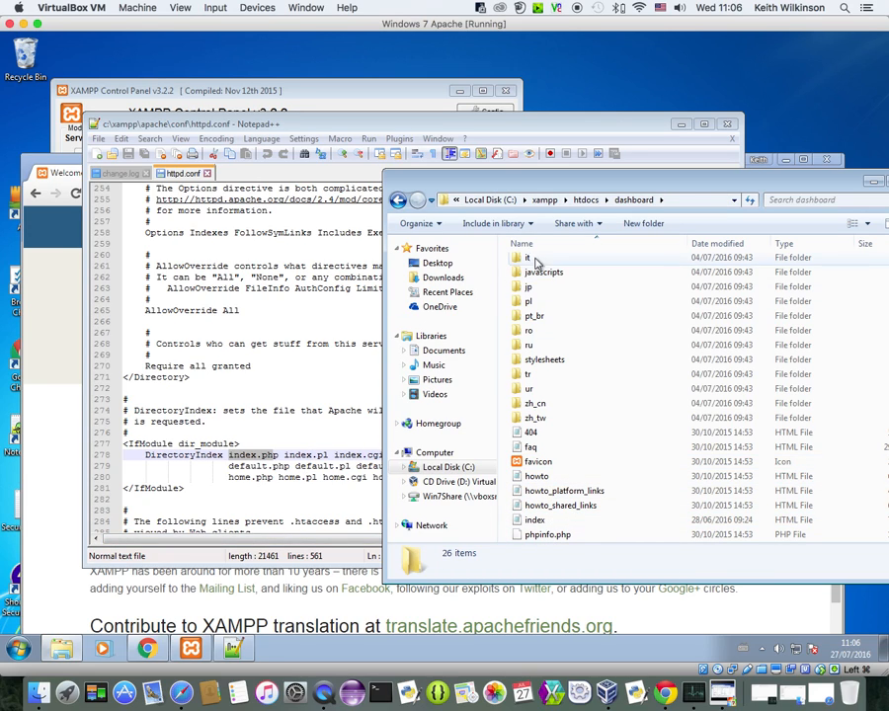
{"action": "left_click_drag", "start_coordinate": [540, 182], "coordinate": [587, 187]}
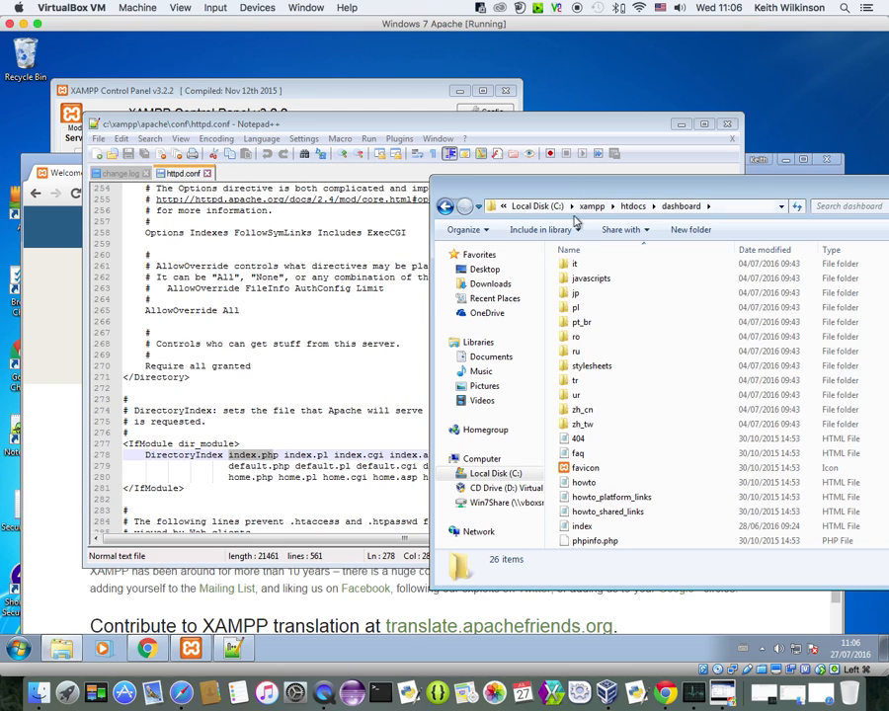
{"action": "left_click_drag", "start_coordinate": [522, 204], "coordinate": [667, 205]}
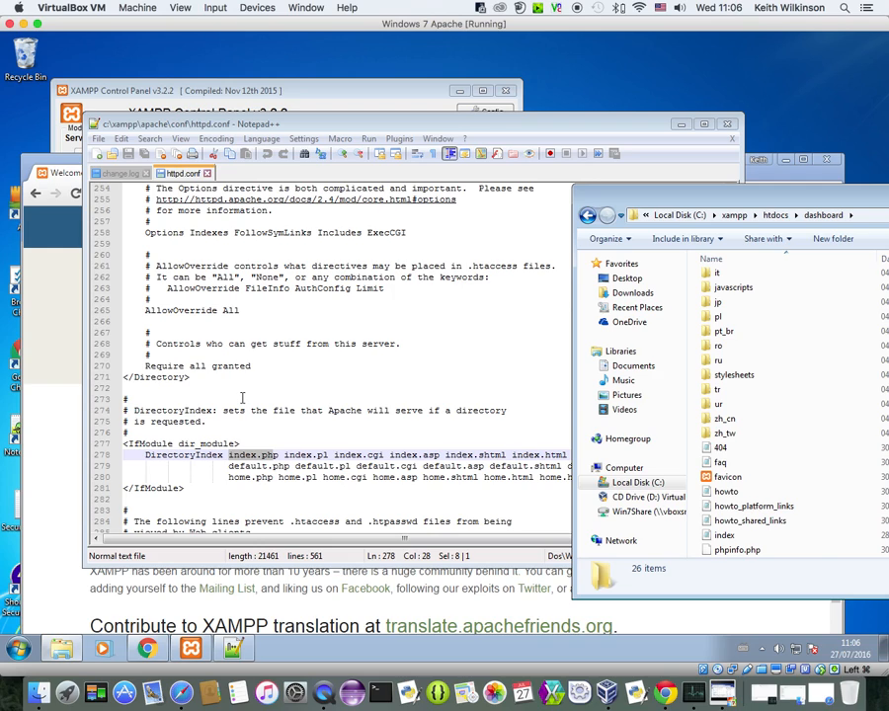
Recheck the dashboard page in the browser, and examine the ErrorLog and LogLevel directives in httpd.conf.
{"action": "left_click", "coordinate": [42, 383]}
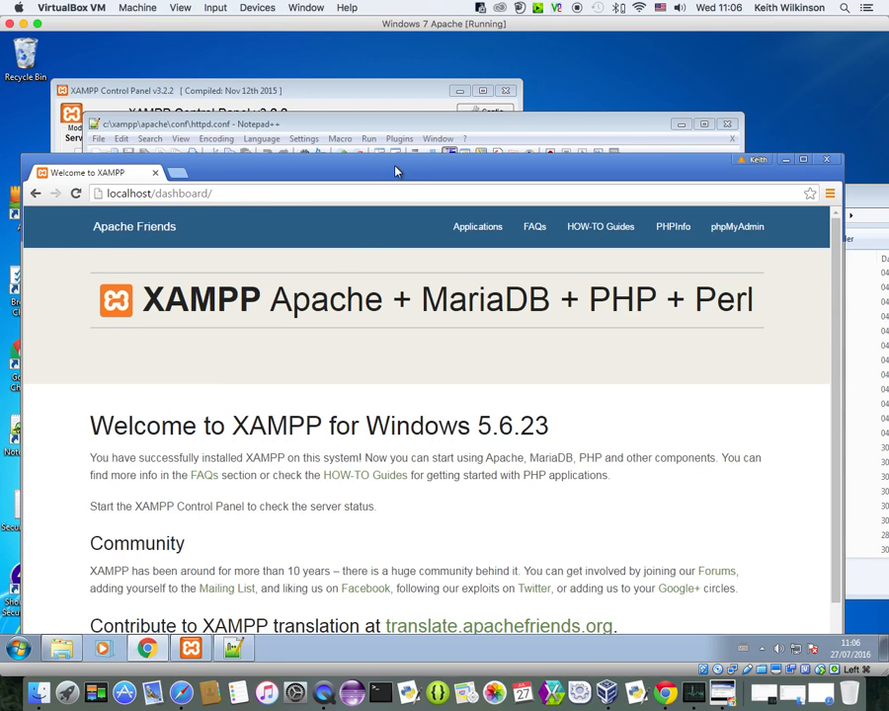
{"action": "left_click", "coordinate": [344, 126]}
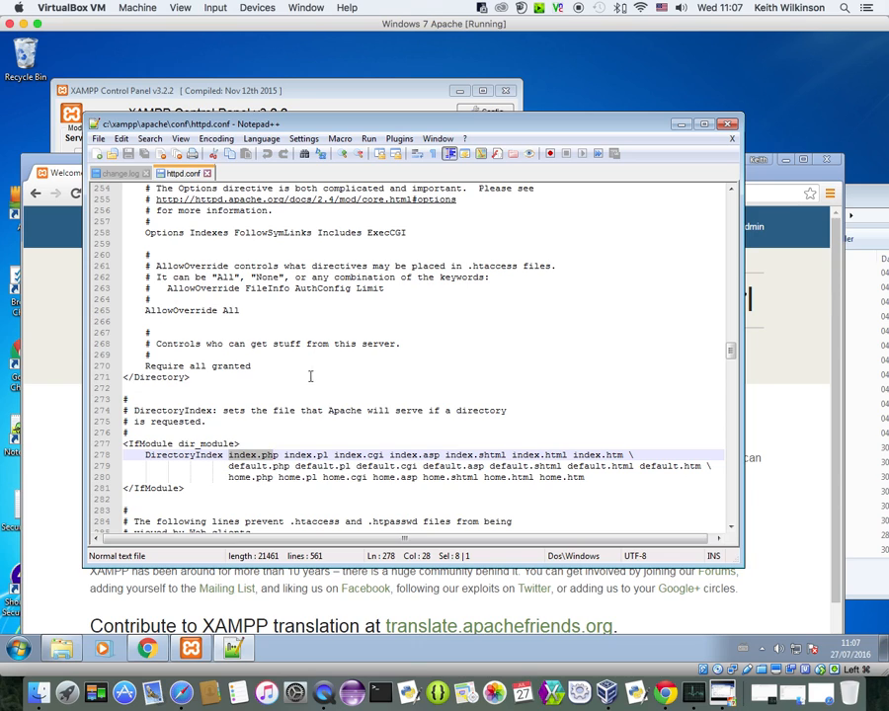
{"action": "mouse_move", "coordinate": [732, 359]}
{"action": "left_mouse_down"}
{"action": "mouse_move", "coordinate": [732, 383]}
{"action": "mouse_move", "coordinate": [730, 364]}
{"action": "left_mouse_up"}
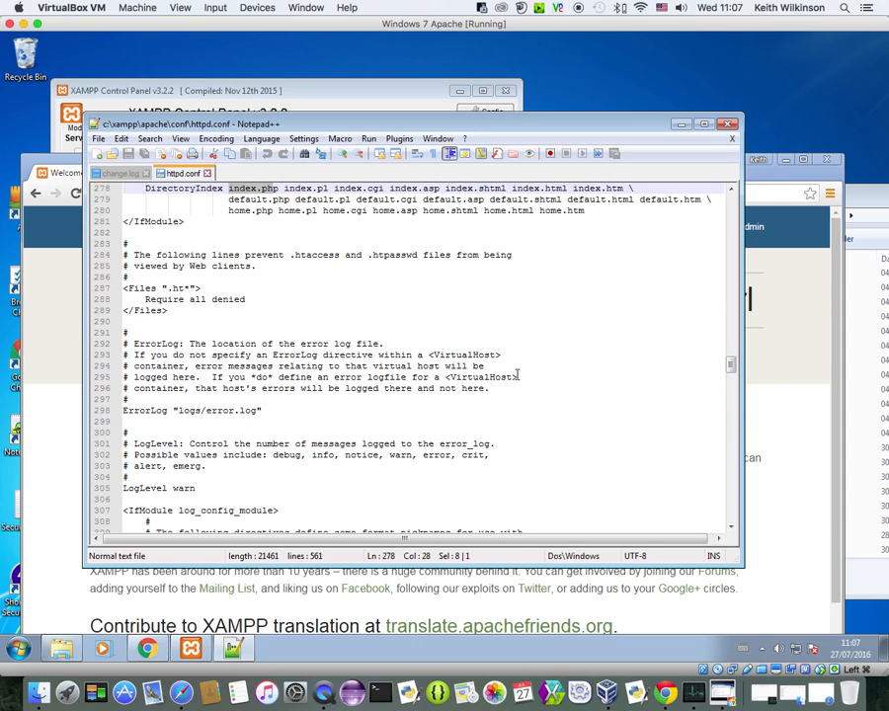